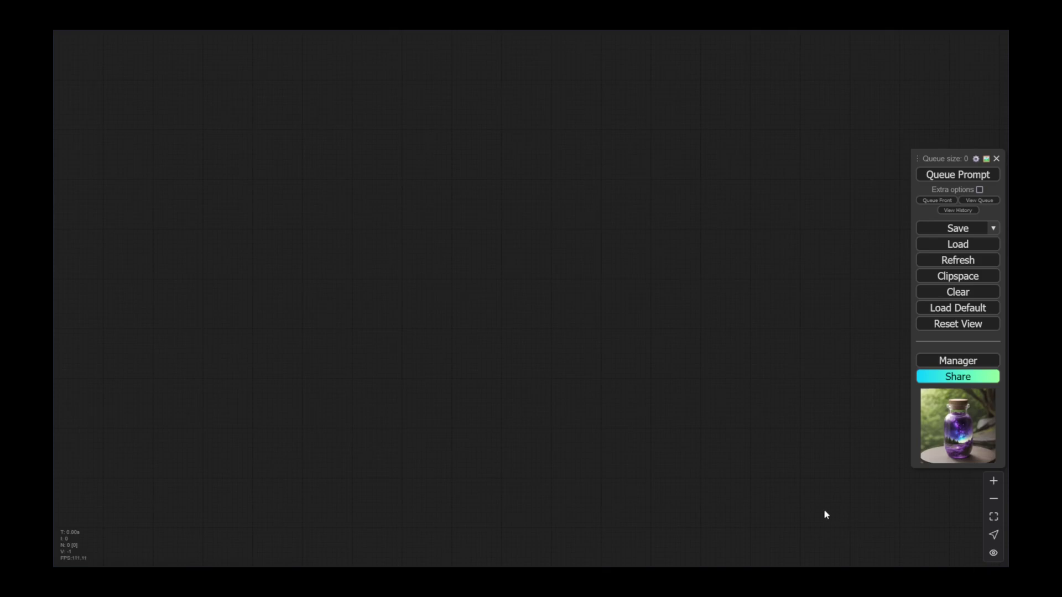
Load the default workflow and set the Load Checkpoint node to the powerpuffmix_v30 model.
{"action": "left_click", "coordinate": [951, 307]}
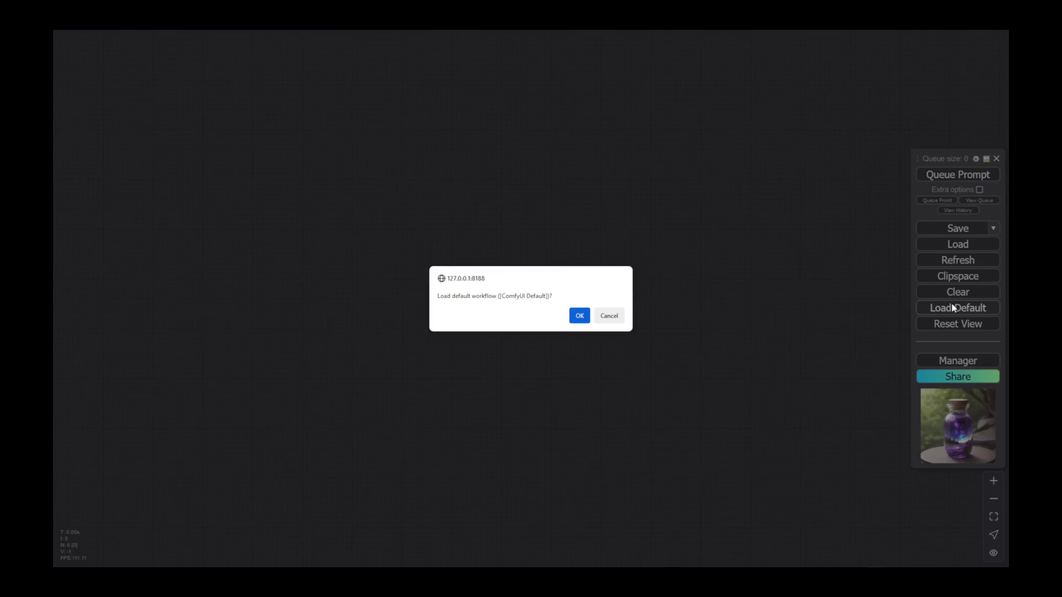
{"action": "left_click", "coordinate": [579, 316]}
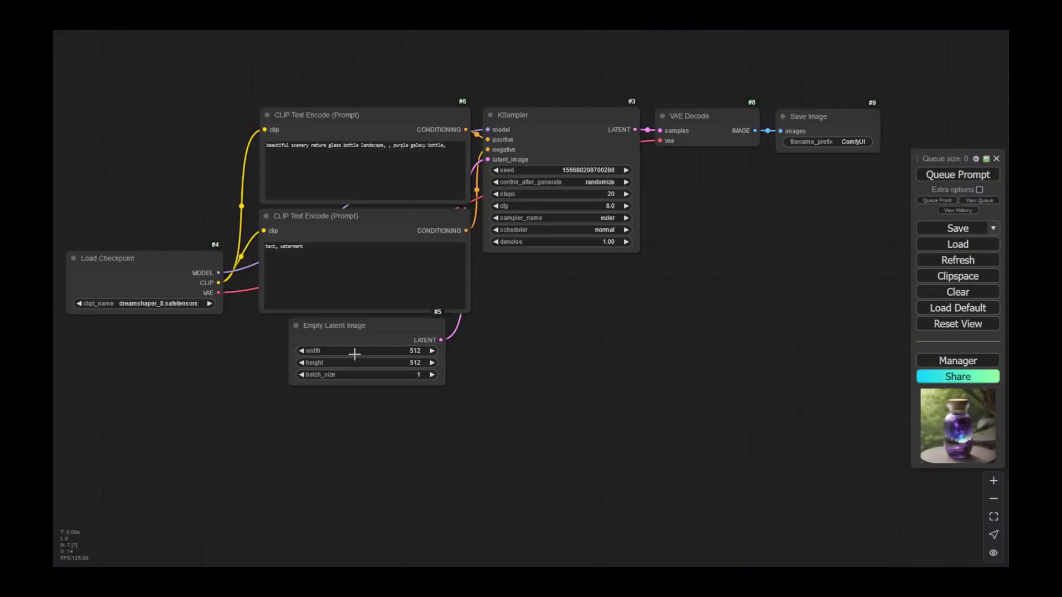
{"action": "left_click", "coordinate": [153, 304]}
{"action": "left_click", "coordinate": [186, 327]}
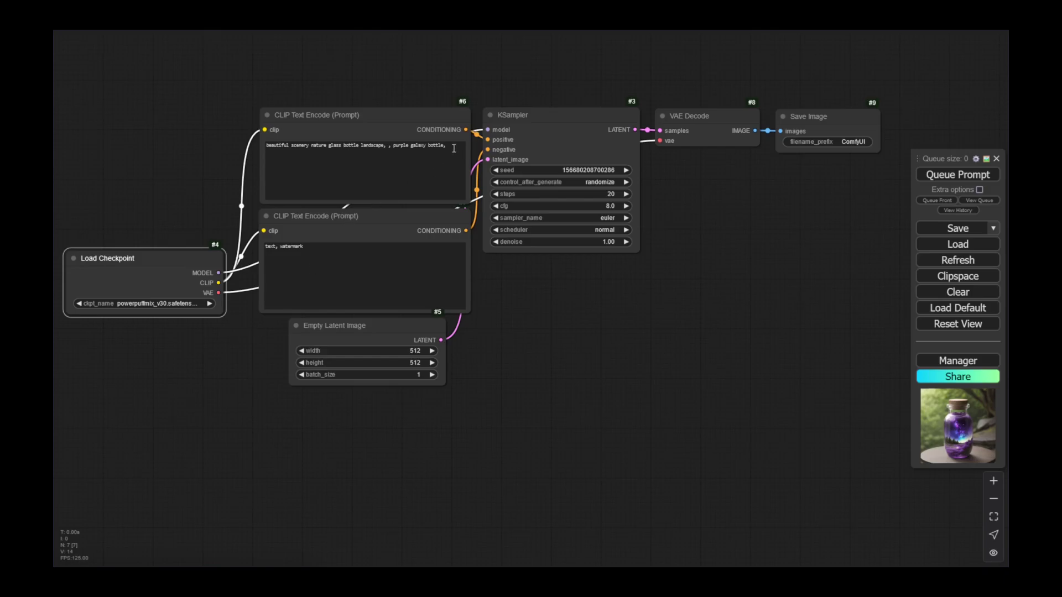
Replace the positive prompt with "slim girl, white t-shirt, short sleeves, long hair, blue yoga pants,".
{"action": "left_click_drag", "start_coordinate": [451, 147], "coordinate": [387, 150]}
{"action": "key", "text": "ctrl+a"}
{"action": "type", "text": "slim girl, white t-shirt, short sleeves, long hair, blue yoga pants,"}
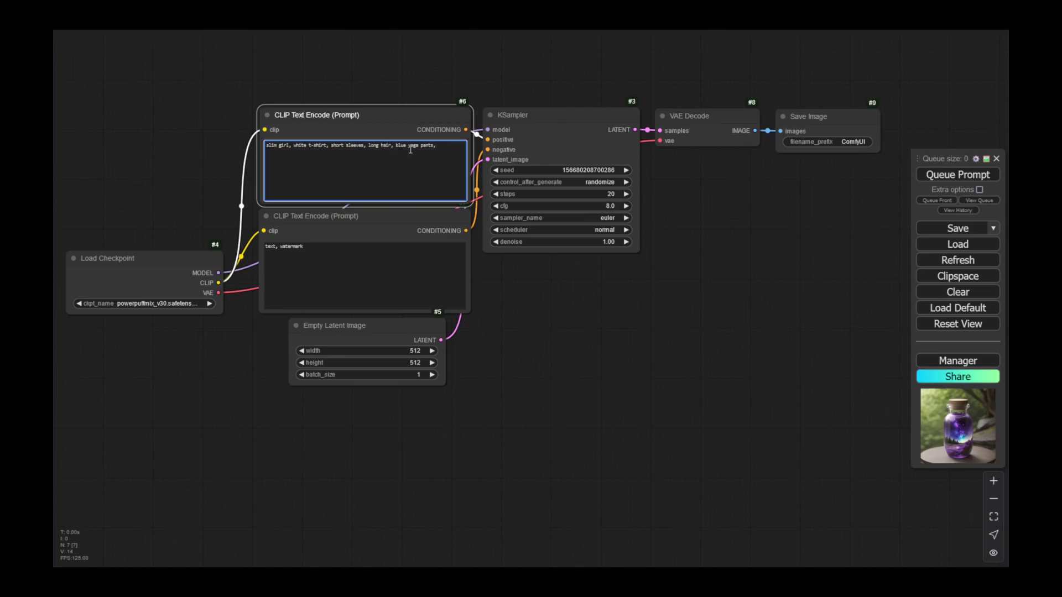
Append the embedding SDXL\SK_COMIC to the end of the positive prompt using the autocomplete suggestions.
{"action": "type", "text": "em"}
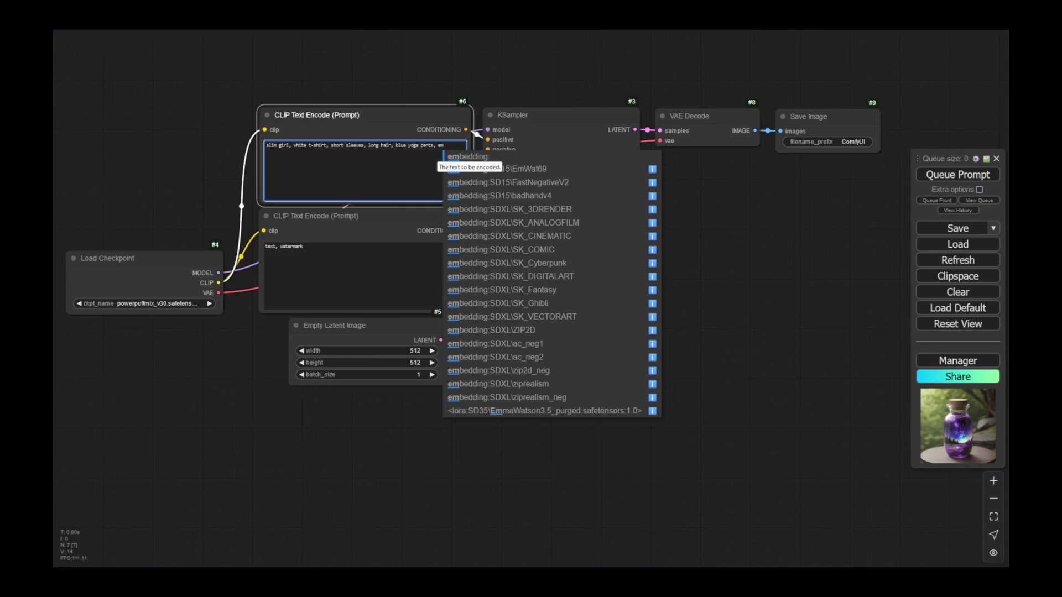
{"action": "key", "text": "Down"}
{"action": "key", "text": "Down"}
{"action": "key", "text": "Down"}
{"action": "key", "text": "Down"}
{"action": "key", "text": "Down"}
{"action": "key", "text": "Down"}
{"action": "key", "text": "Down"}
{"action": "key", "text": "Tab"}
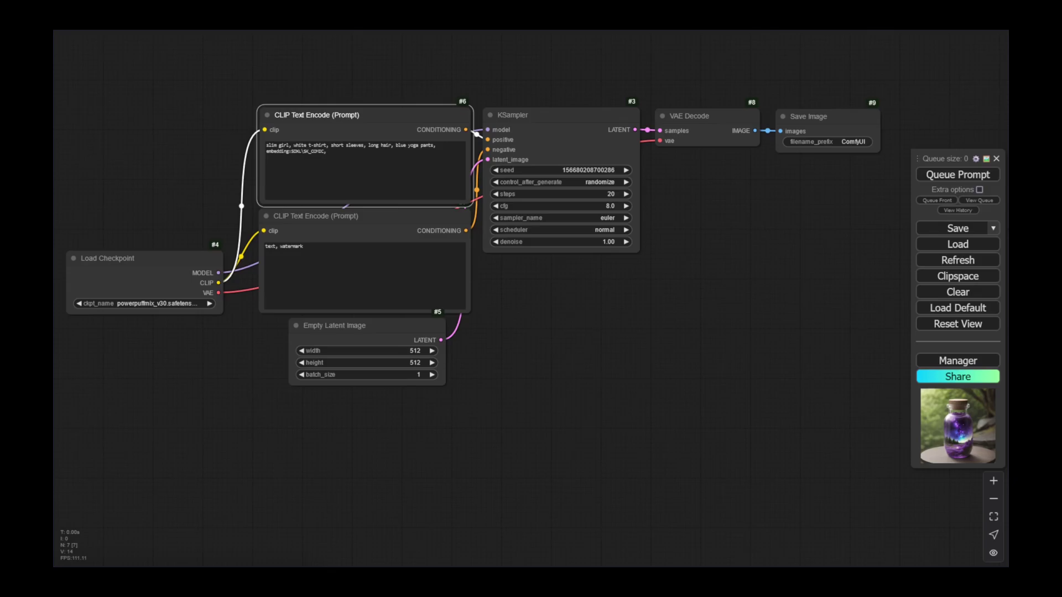
Replace the negative prompt text with "shoes, nudity".
{"action": "left_click_drag", "start_coordinate": [319, 246], "coordinate": [244, 244]}
{"action": "type", "text": "shoes, nudity"}
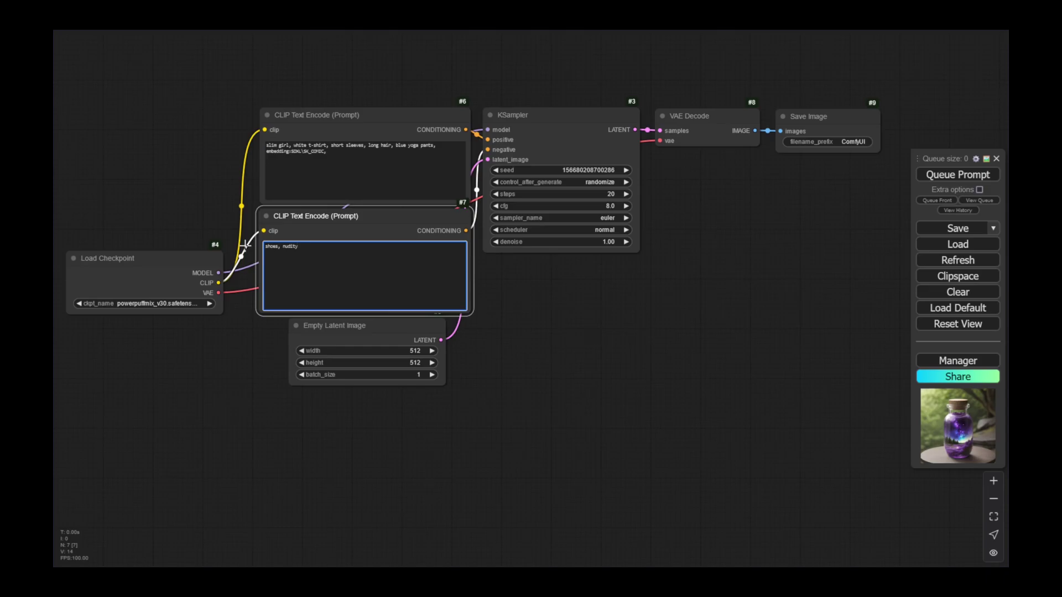
Delete the Empty Latent Image node and add a Load Image node in its place.
{"action": "left_click", "coordinate": [351, 326]}
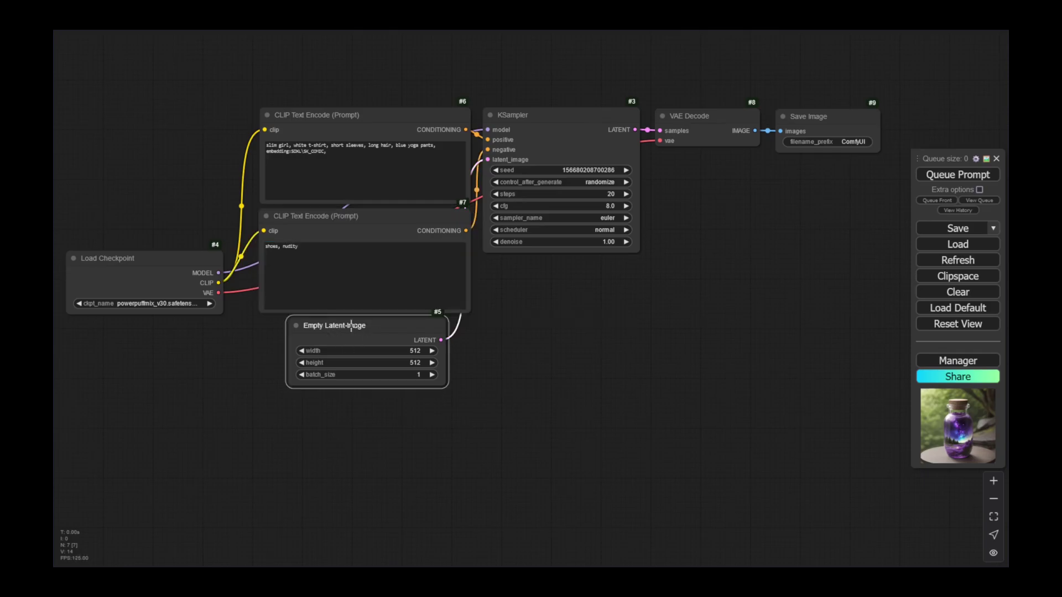
{"action": "key", "text": "Delete"}
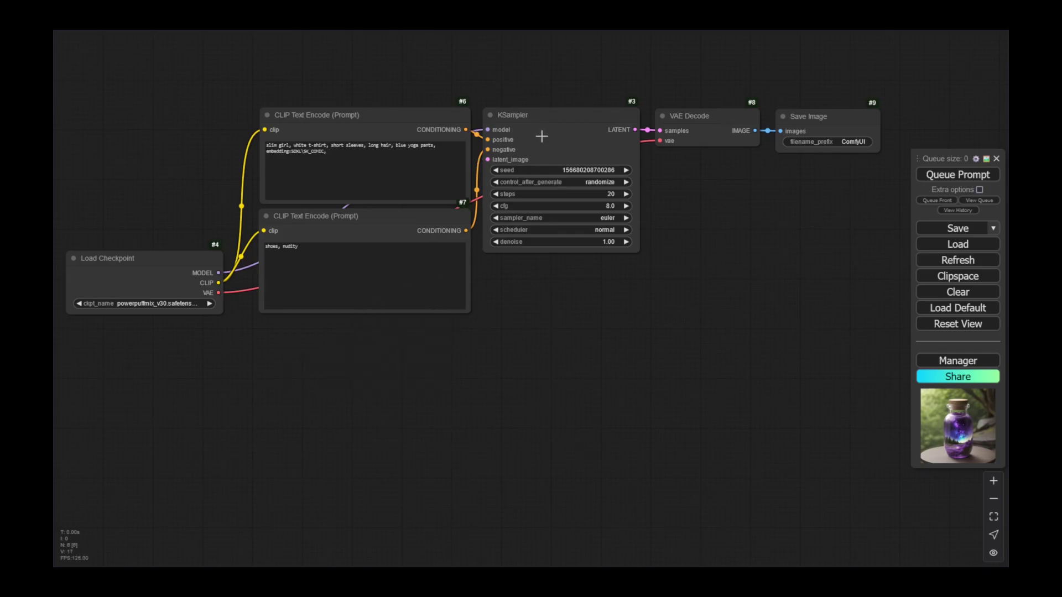
{"action": "double_click", "coordinate": [301, 365]}
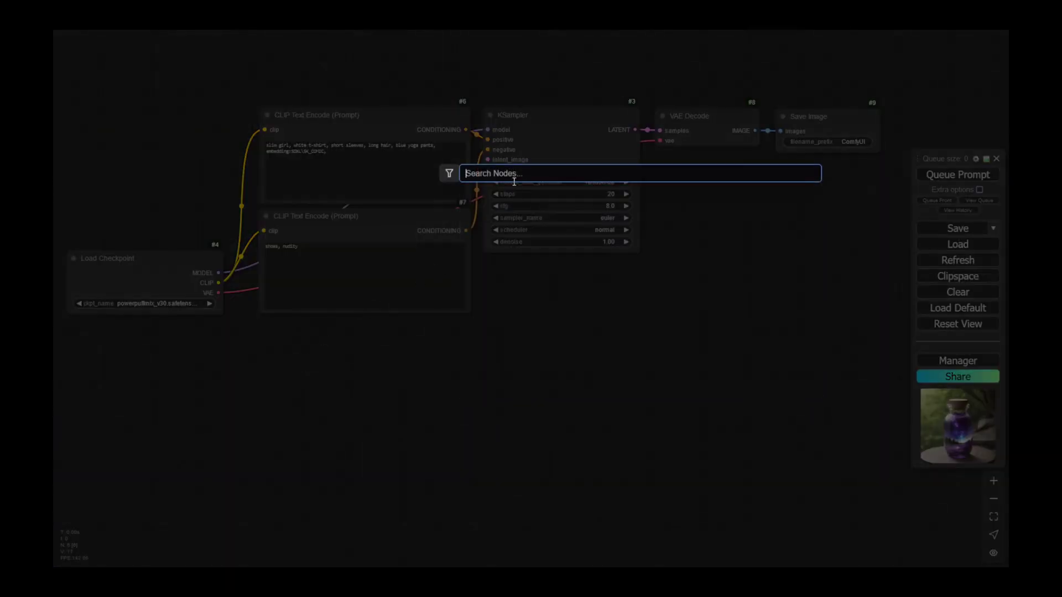
{"action": "type", "text": "lo"}
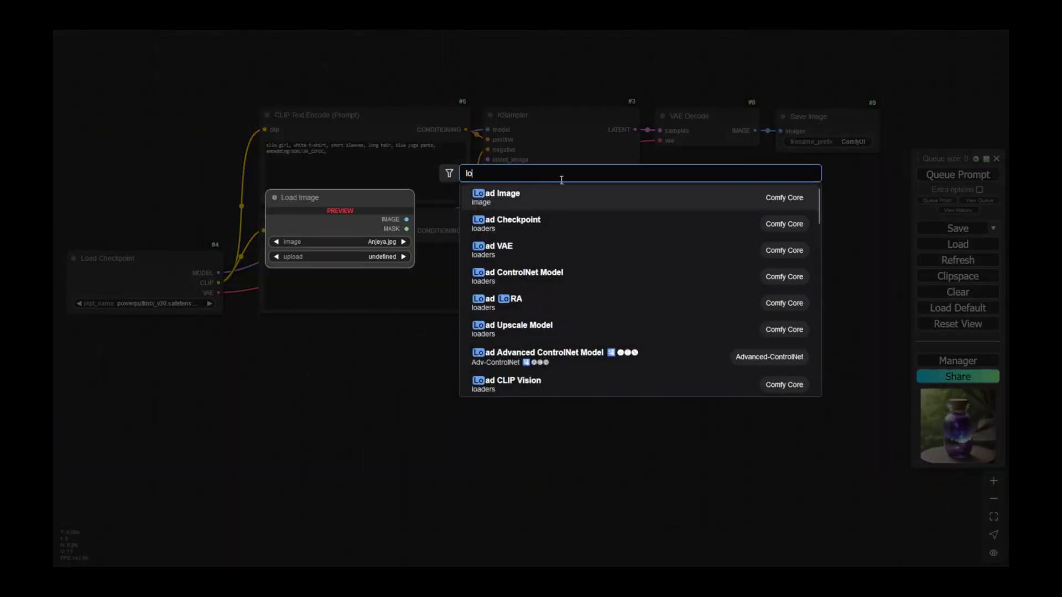
{"action": "left_click", "coordinate": [531, 200]}
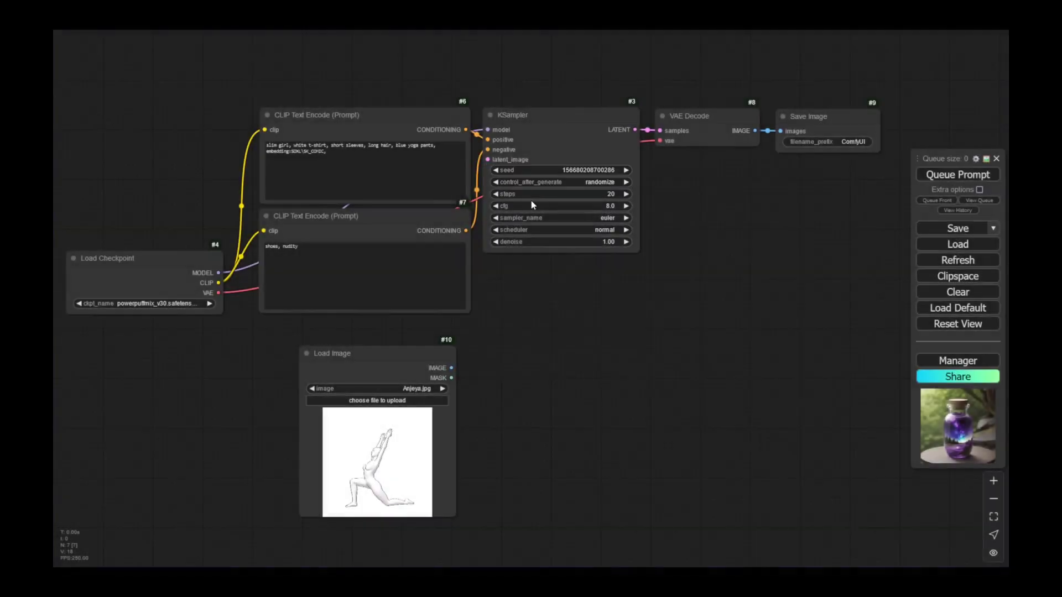
Upload IMG_6993.JPG from the Pictures > YogArkana > Poses > Photos folder into the Load Image node.
{"action": "left_click", "coordinate": [354, 402]}
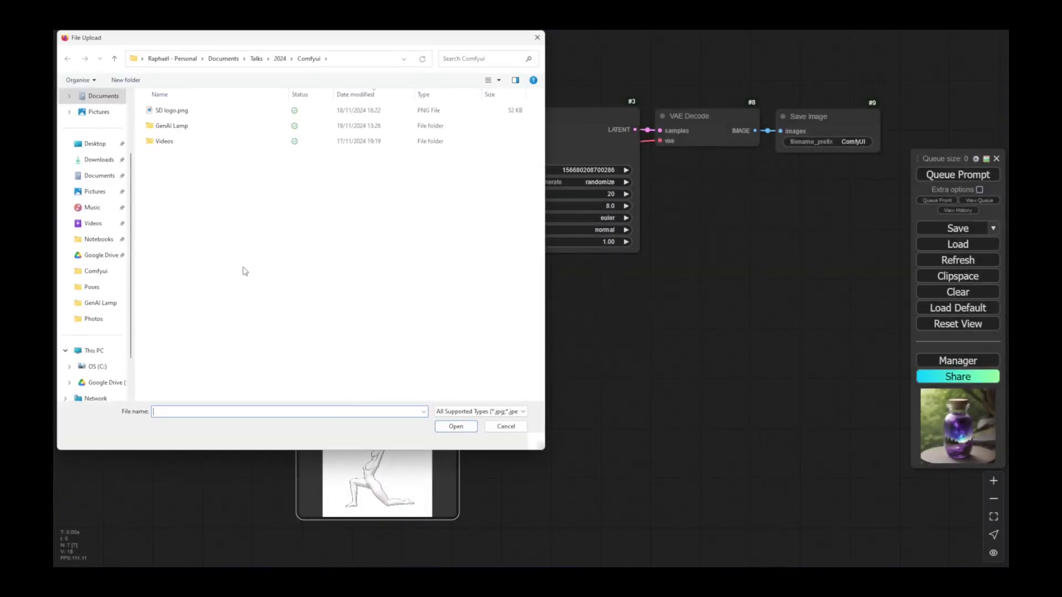
{"action": "left_click", "coordinate": [171, 130]}
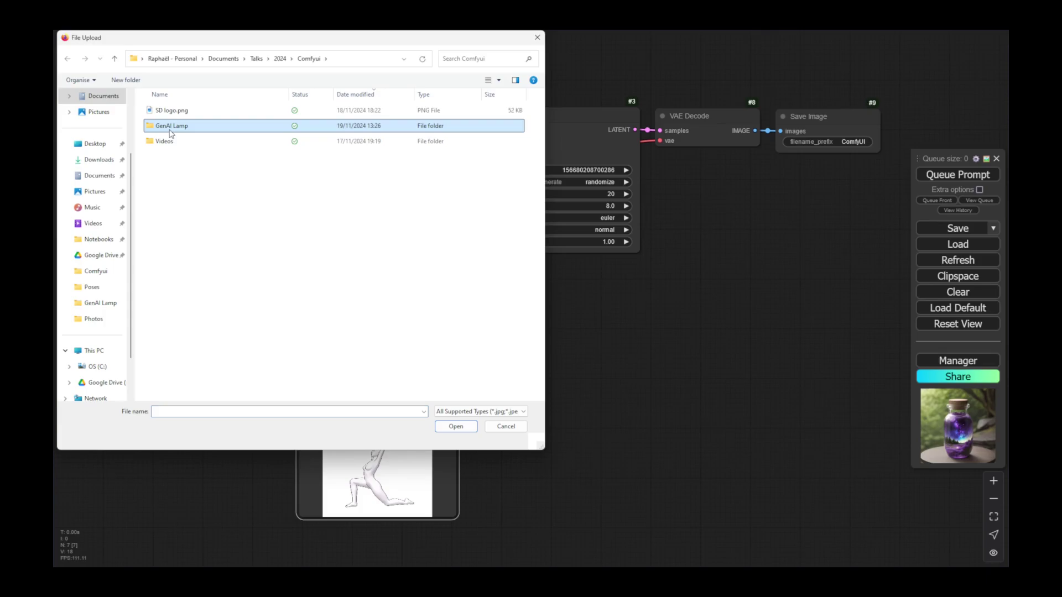
{"action": "left_click", "coordinate": [95, 192]}
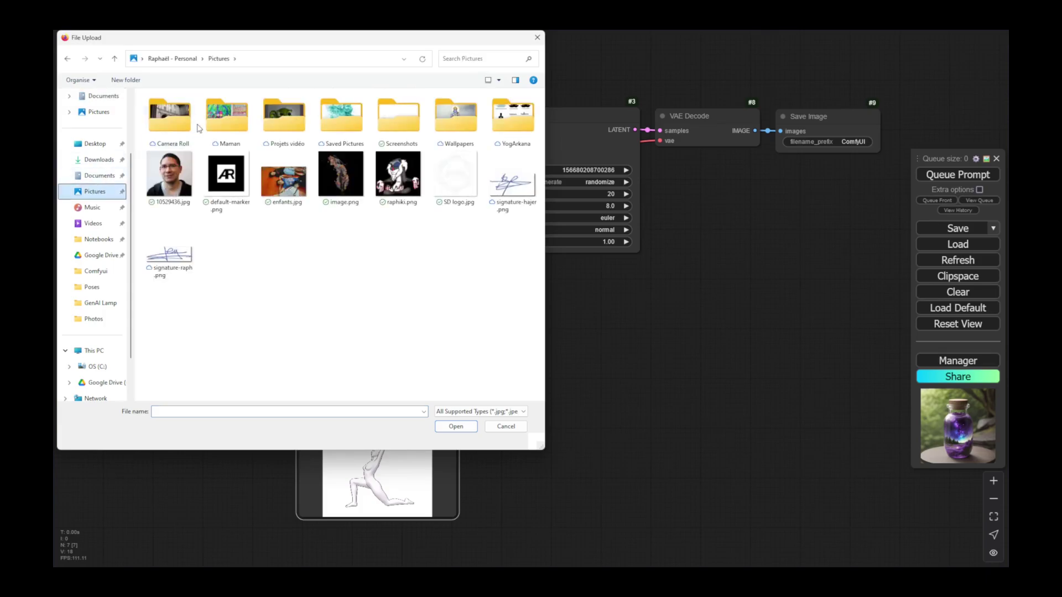
{"action": "double_click", "coordinate": [513, 117]}
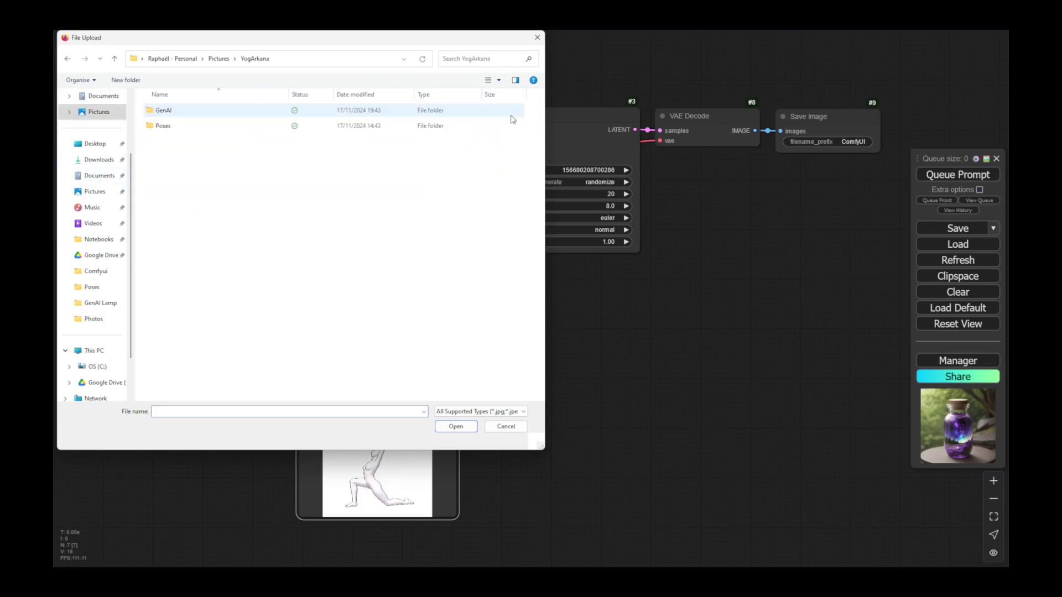
{"action": "double_click", "coordinate": [163, 128]}
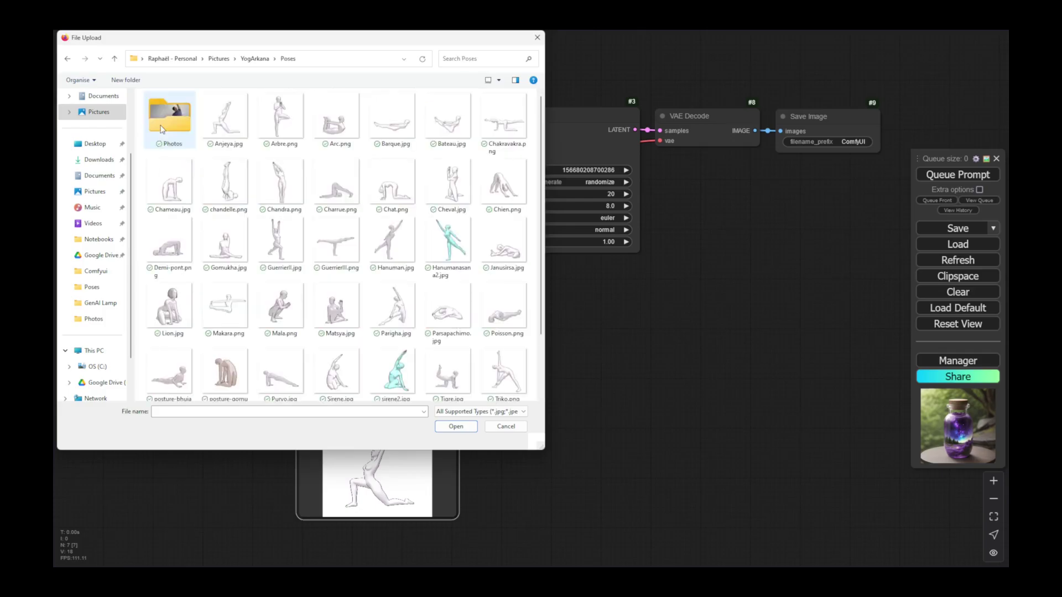
{"action": "double_click", "coordinate": [175, 119]}
{"action": "left_click", "coordinate": [176, 182]}
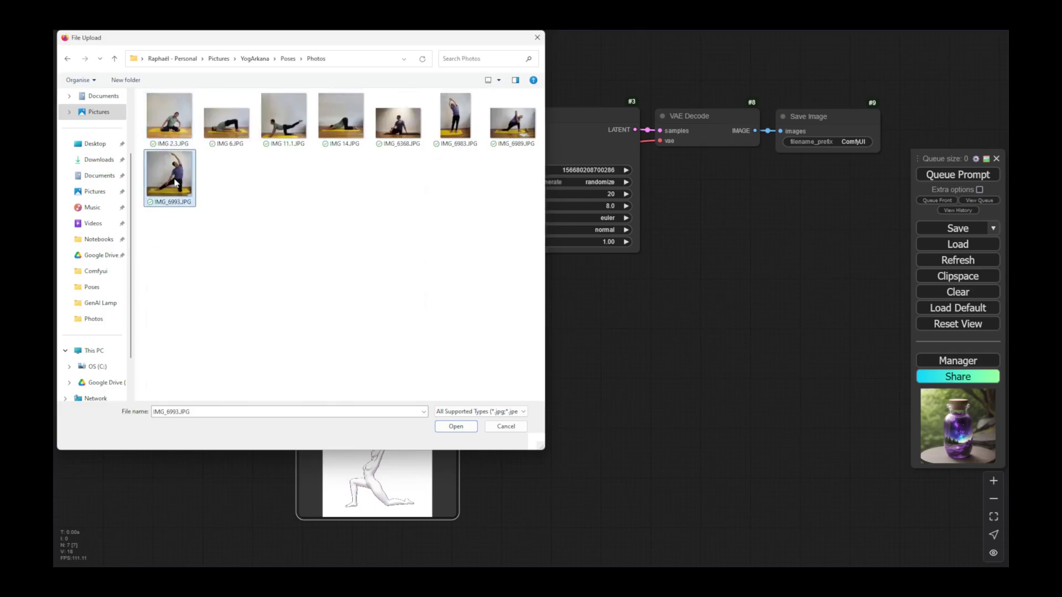
{"action": "double_click", "coordinate": [176, 182]}
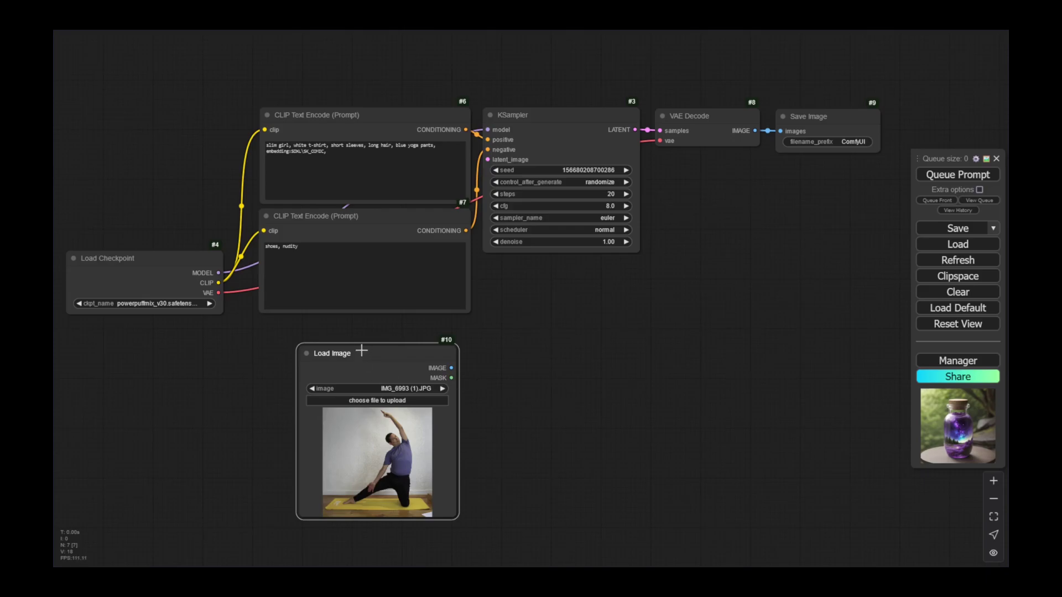
Make room beside the Load Image node and add a VAE Encode node fed by its IMAGE output.
{"action": "left_click_drag", "start_coordinate": [361, 351], "coordinate": [260, 353]}
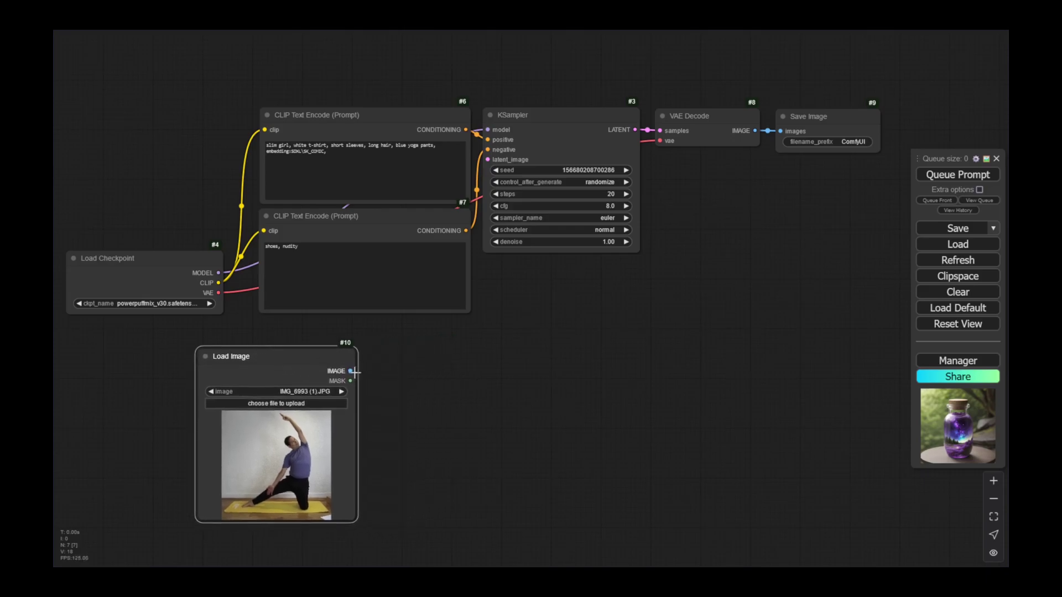
{"action": "left_click_drag", "start_coordinate": [350, 371], "coordinate": [442, 382]}
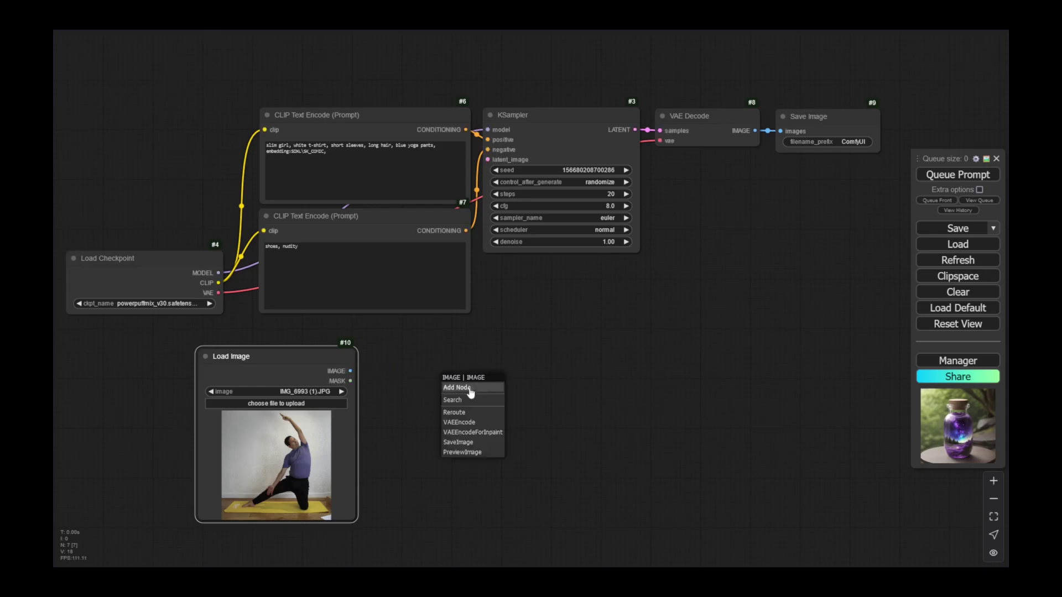
{"action": "left_click", "coordinate": [463, 423]}
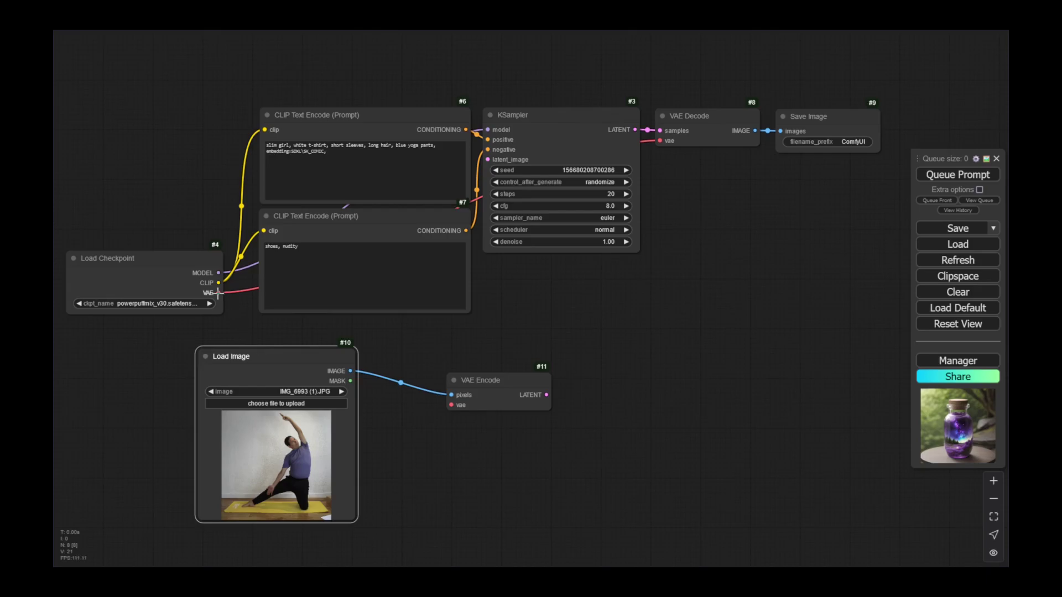
Connect the checkpoint's VAE to VAE Encode and its LATENT output to KSampler's latent_image, placing VAE Encode beneath the negative prompt node.
{"action": "left_click_drag", "start_coordinate": [219, 293], "coordinate": [454, 406]}
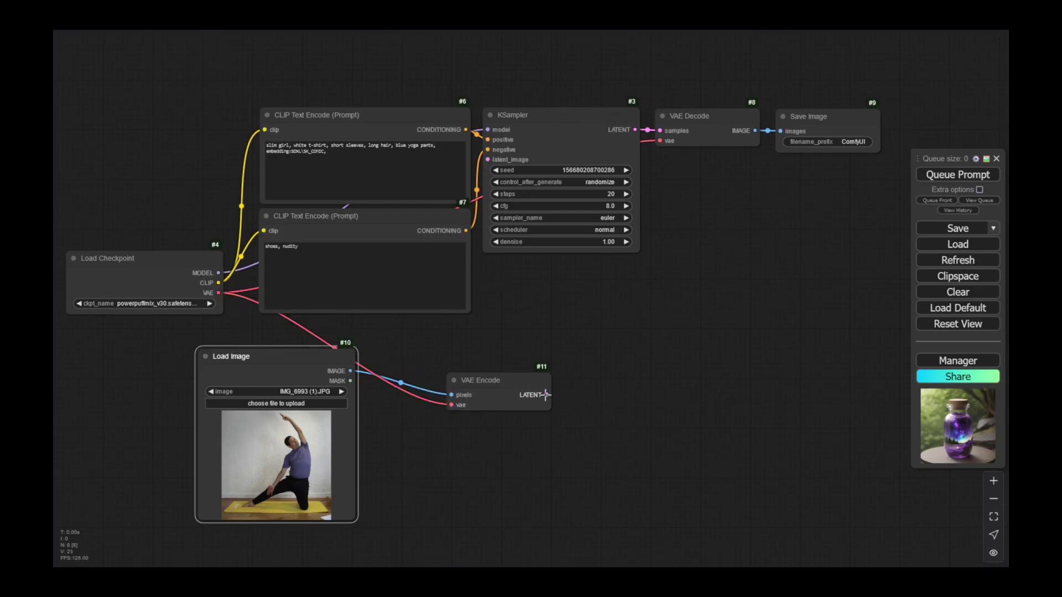
{"action": "left_click_drag", "start_coordinate": [547, 395], "coordinate": [489, 163]}
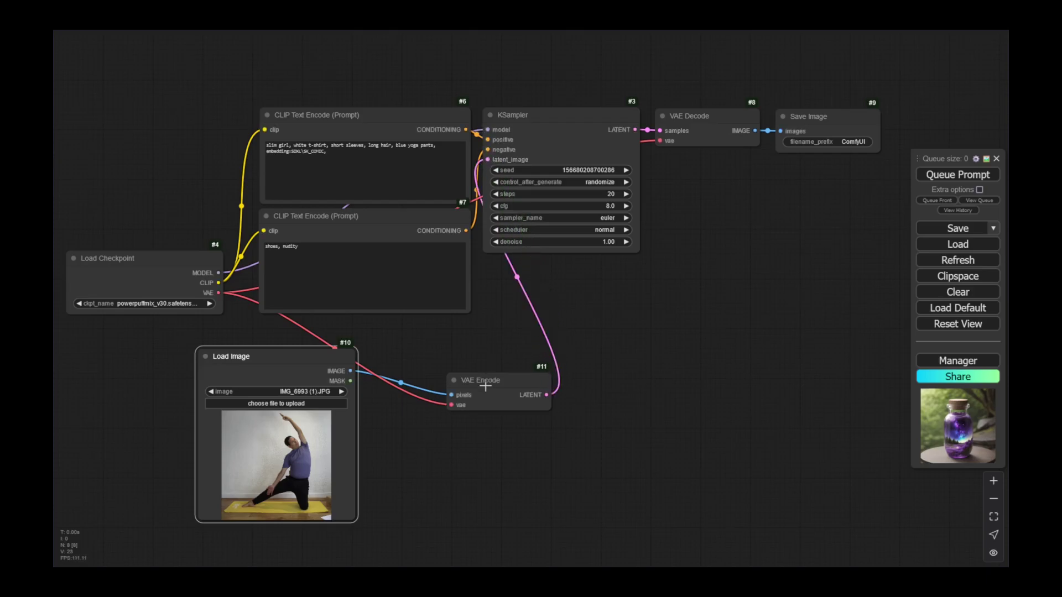
{"action": "left_click_drag", "start_coordinate": [485, 385], "coordinate": [422, 341]}
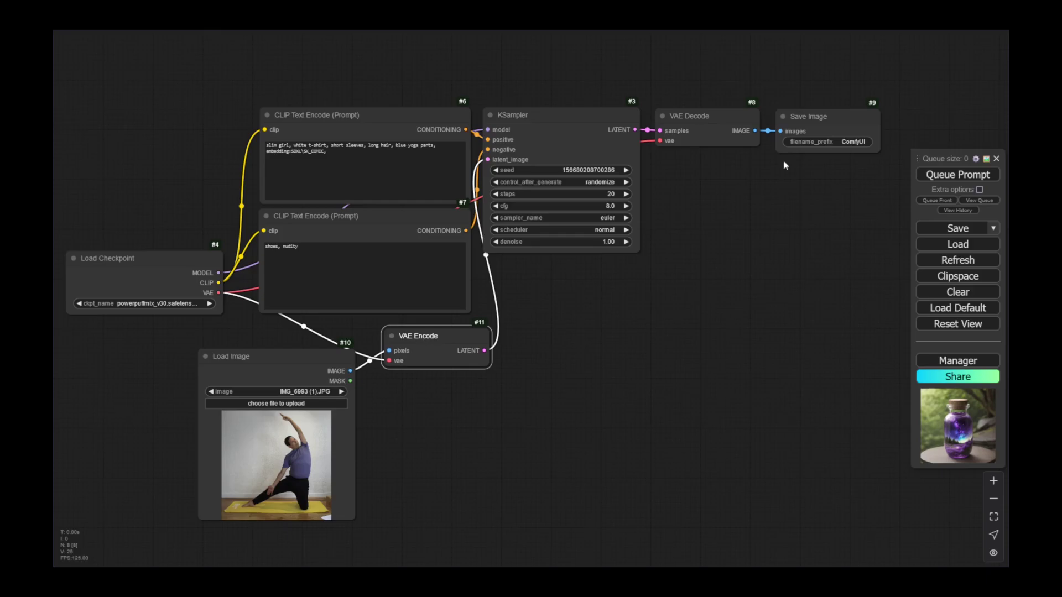
Move the Save Image node beneath VAE Decode and enlarge it to make room for the image preview.
{"action": "left_click", "coordinate": [831, 112]}
{"action": "left_click_drag", "start_coordinate": [830, 112], "coordinate": [714, 177]}
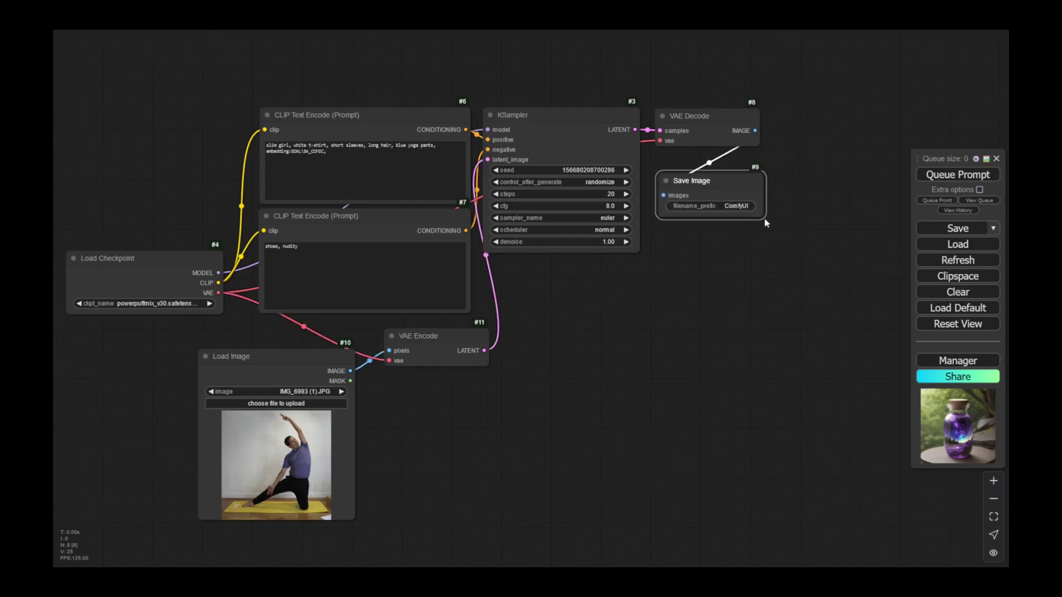
{"action": "left_click_drag", "start_coordinate": [761, 217], "coordinate": [861, 369]}
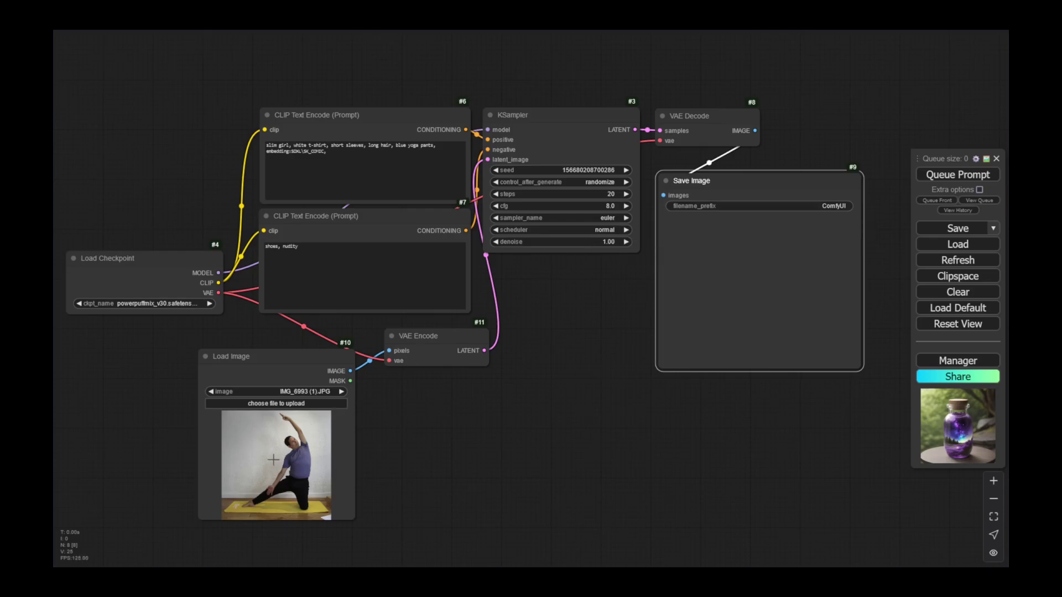
Generate an image with the KSampler denoise set to 0.3 and enlarge the Save Image node's preview.
{"action": "left_click", "coordinate": [606, 241]}
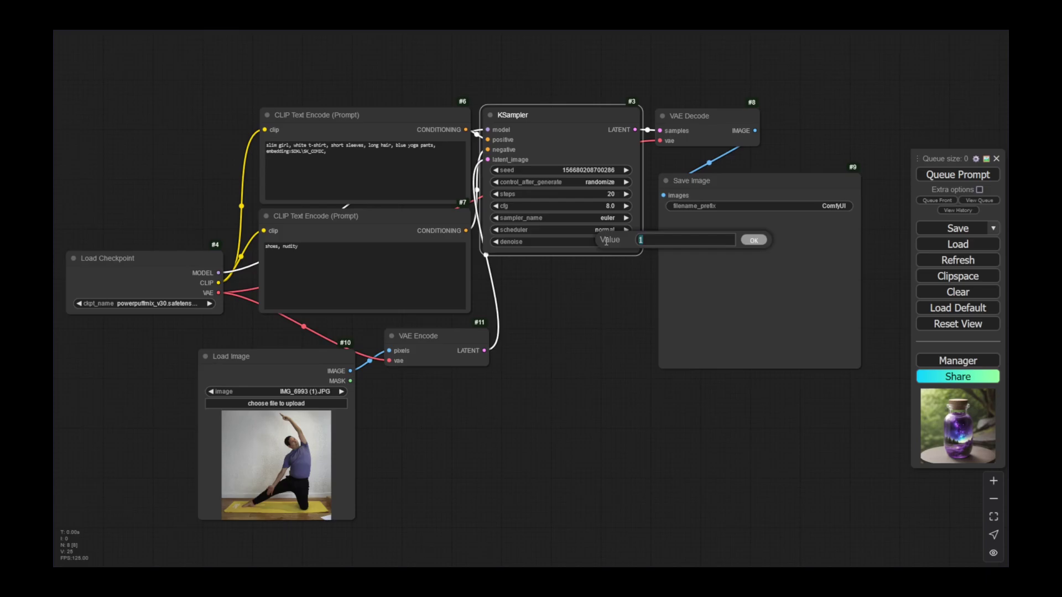
{"action": "type", "text": "0.3"}
{"action": "left_click", "coordinate": [752, 240]}
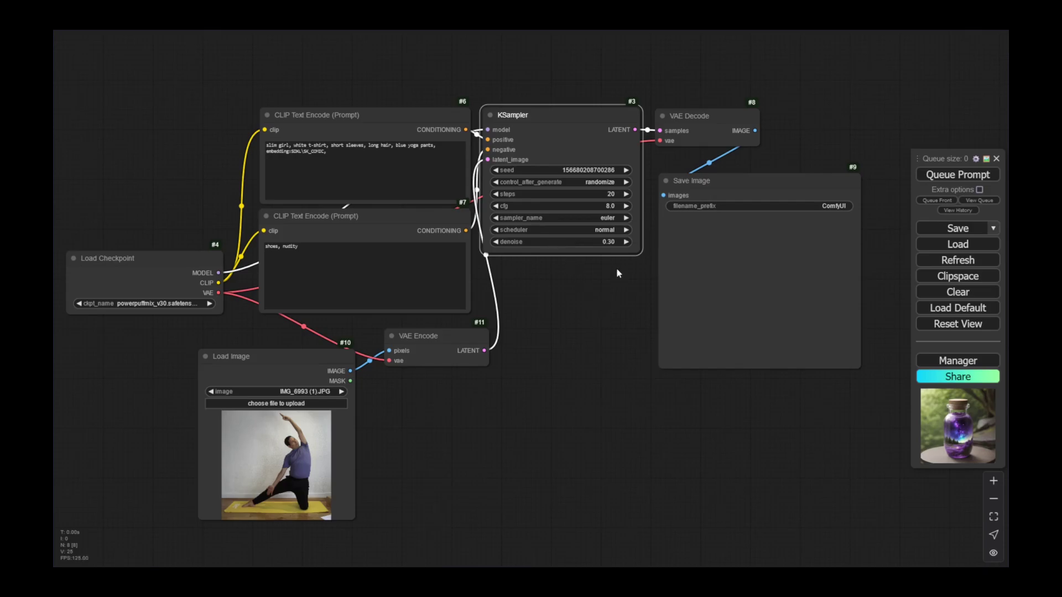
{"action": "left_click", "coordinate": [955, 176]}
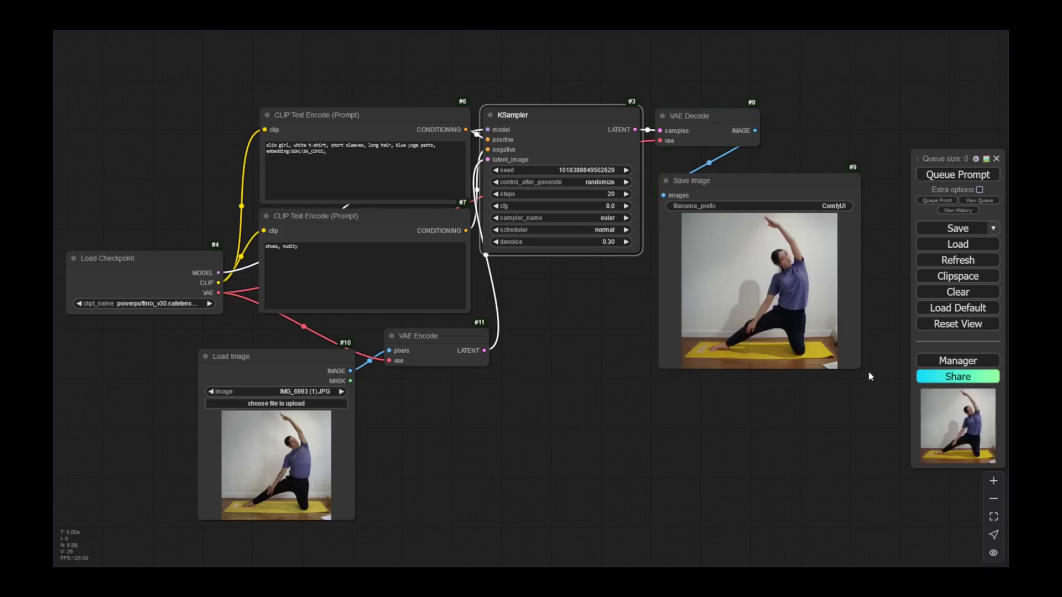
{"action": "left_click_drag", "start_coordinate": [857, 367], "coordinate": [898, 427]}
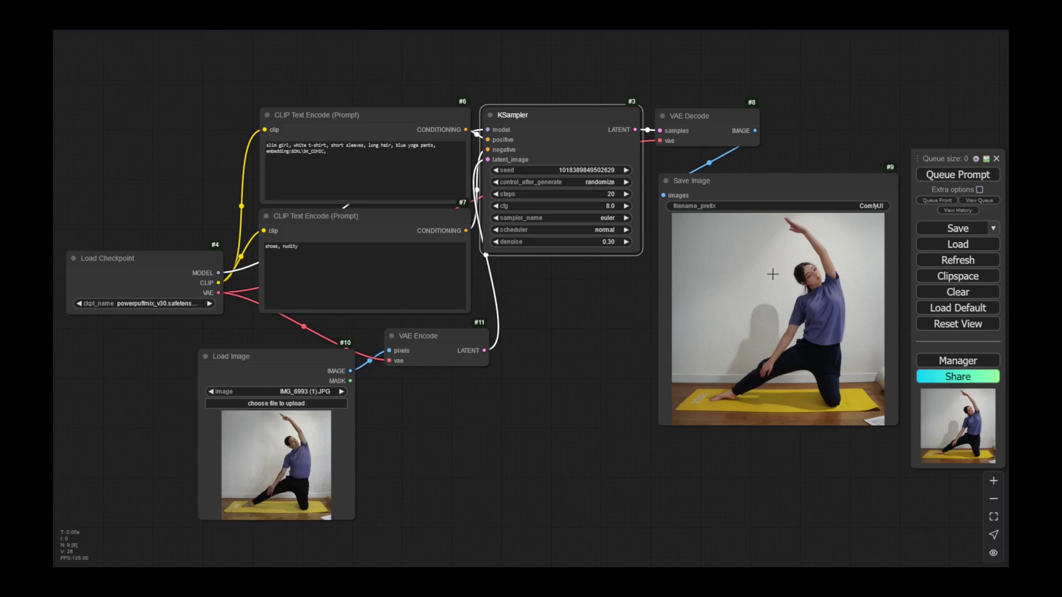
Set the KSampler denoise to 0.7 and generate the image again.
{"action": "mouse_move", "coordinate": [532, 243]}
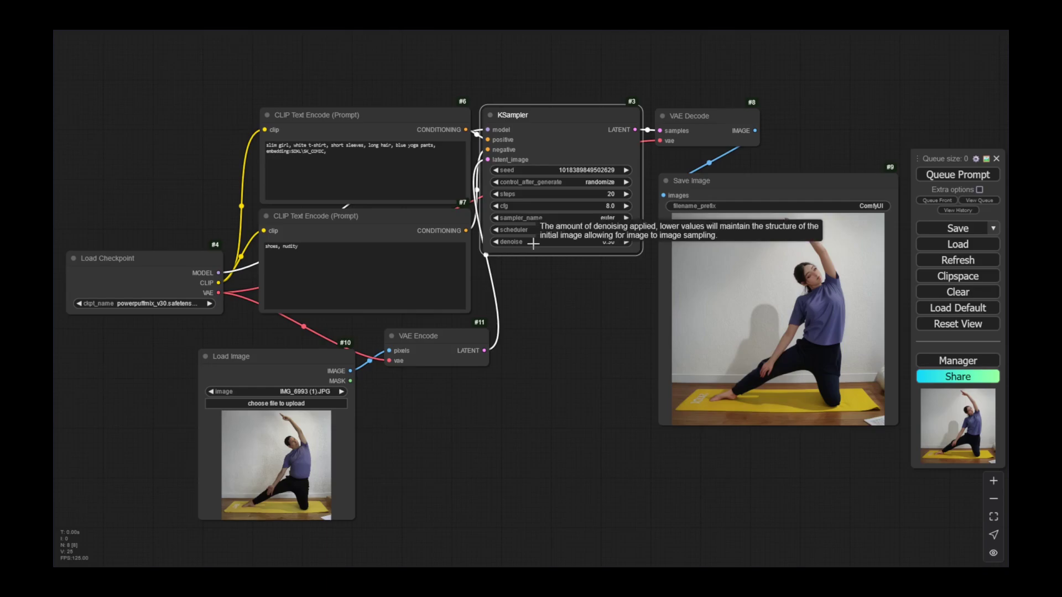
{"action": "double_click", "coordinate": [533, 243]}
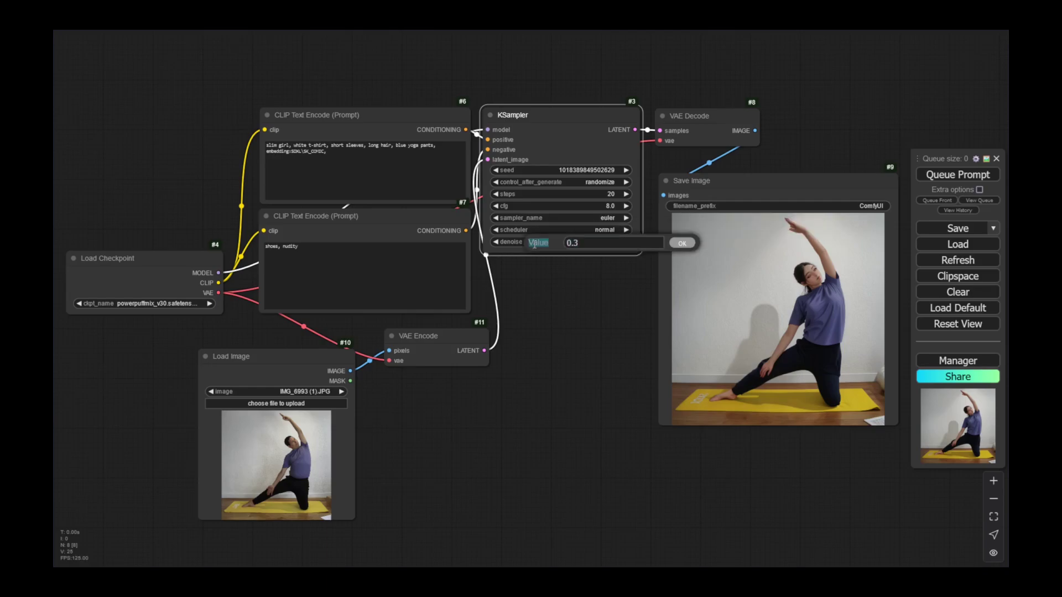
{"action": "left_click", "coordinate": [591, 241]}
{"action": "key", "text": "BackSpace"}
{"action": "type", "text": "7"}
{"action": "left_click", "coordinate": [688, 244]}
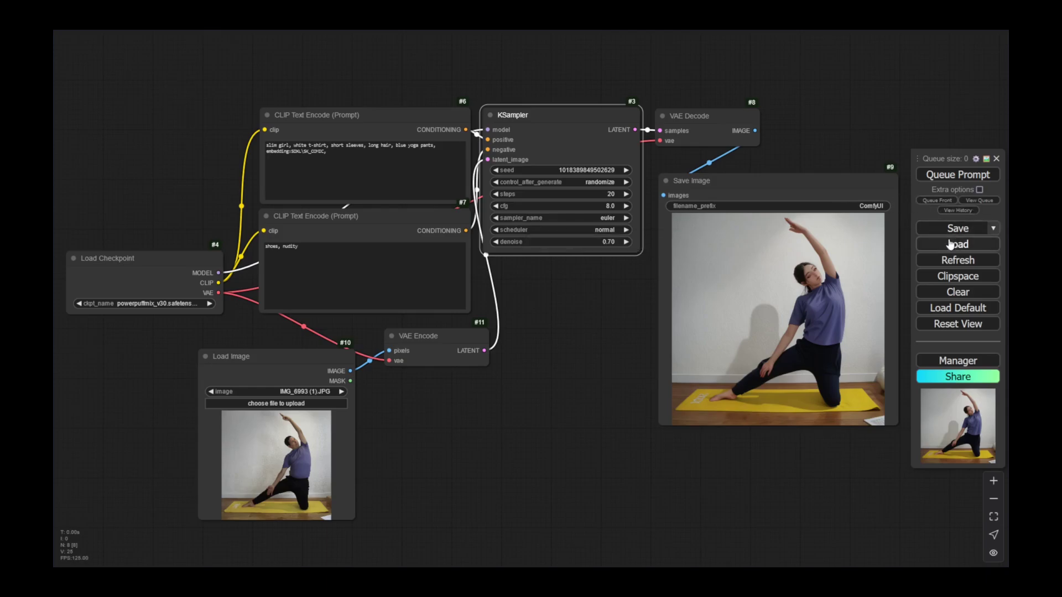
{"action": "left_click", "coordinate": [947, 175]}
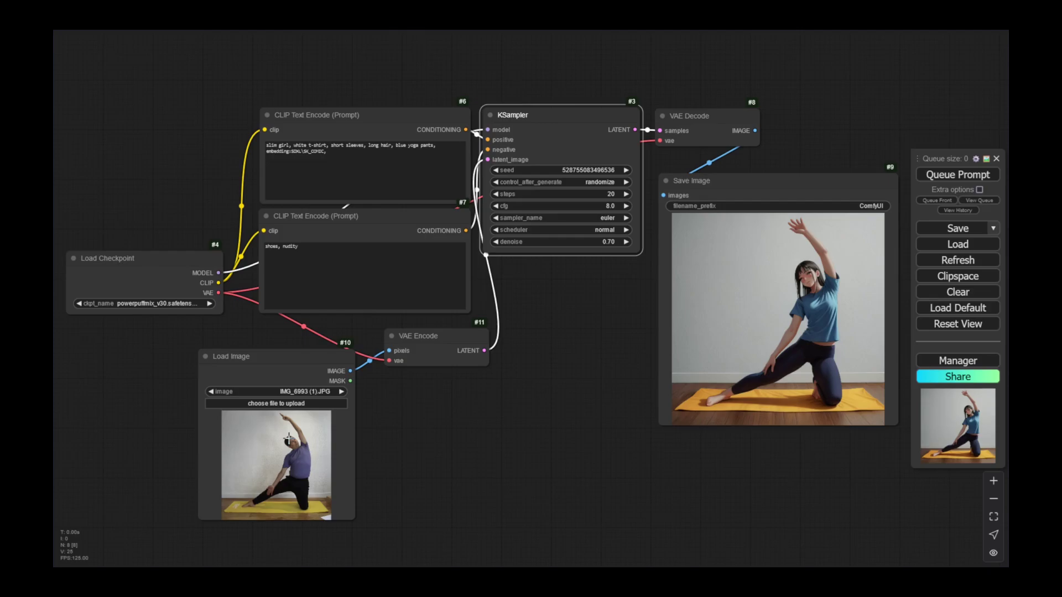
Replace the VAE Encode node with a 1024 by 1024 Empty Latent Image node connected to KSampler's latent_image input.
{"action": "left_click", "coordinate": [451, 336]}
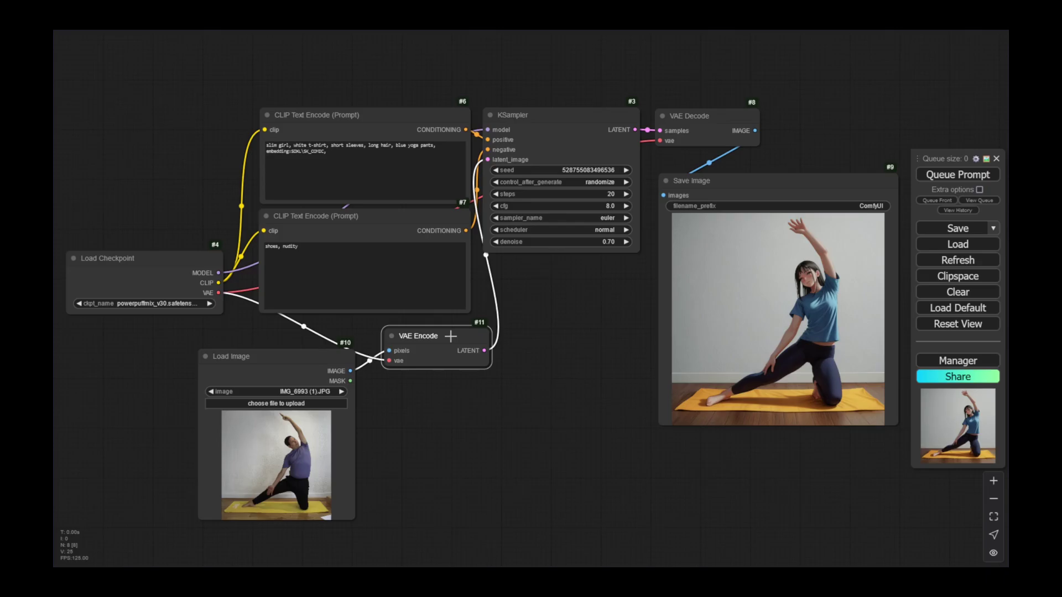
{"action": "key", "text": "Delete"}
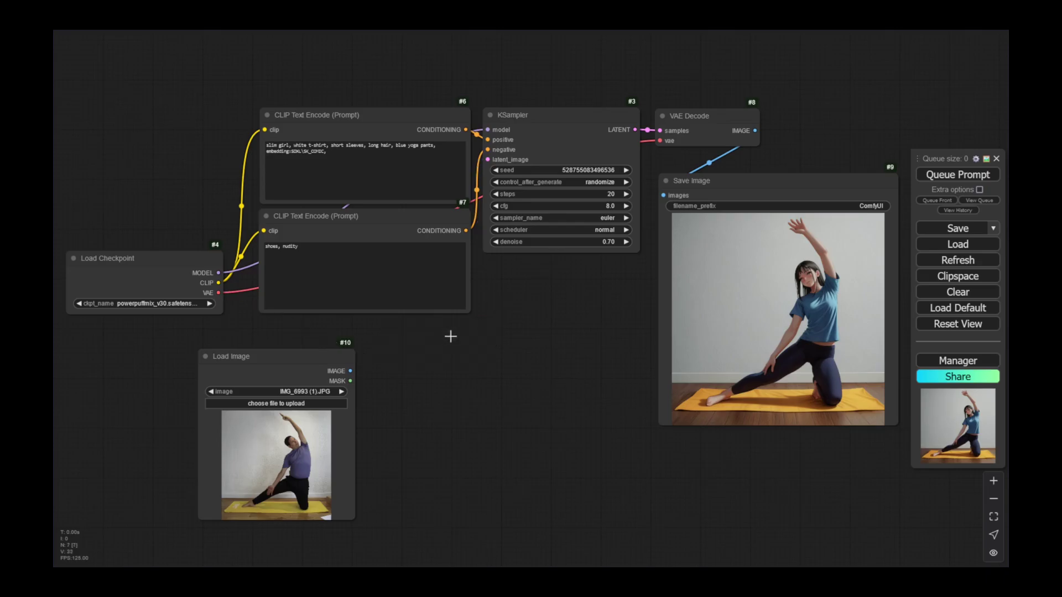
{"action": "double_click", "coordinate": [481, 353]}
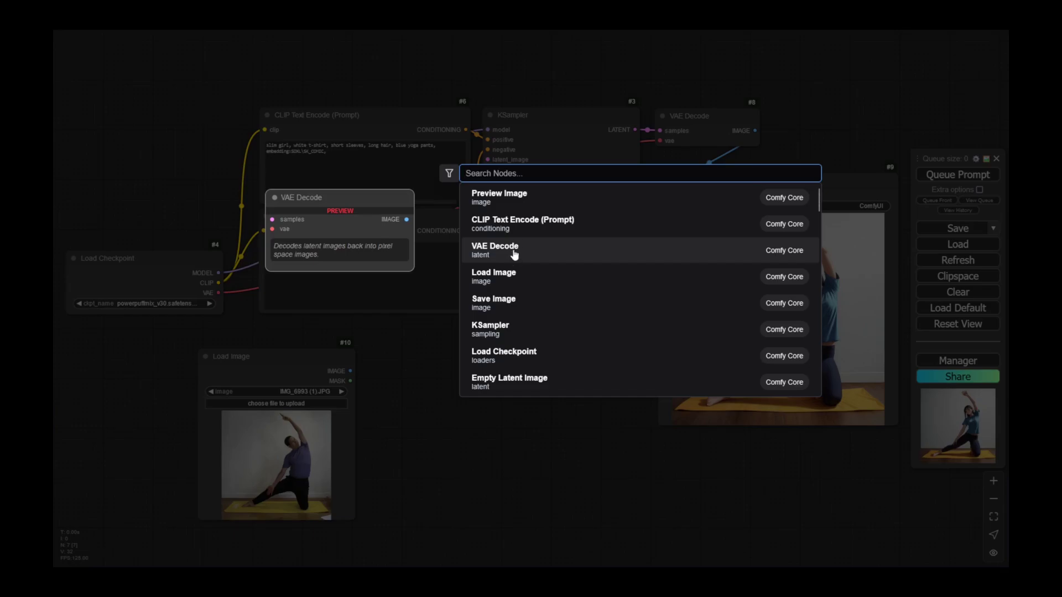
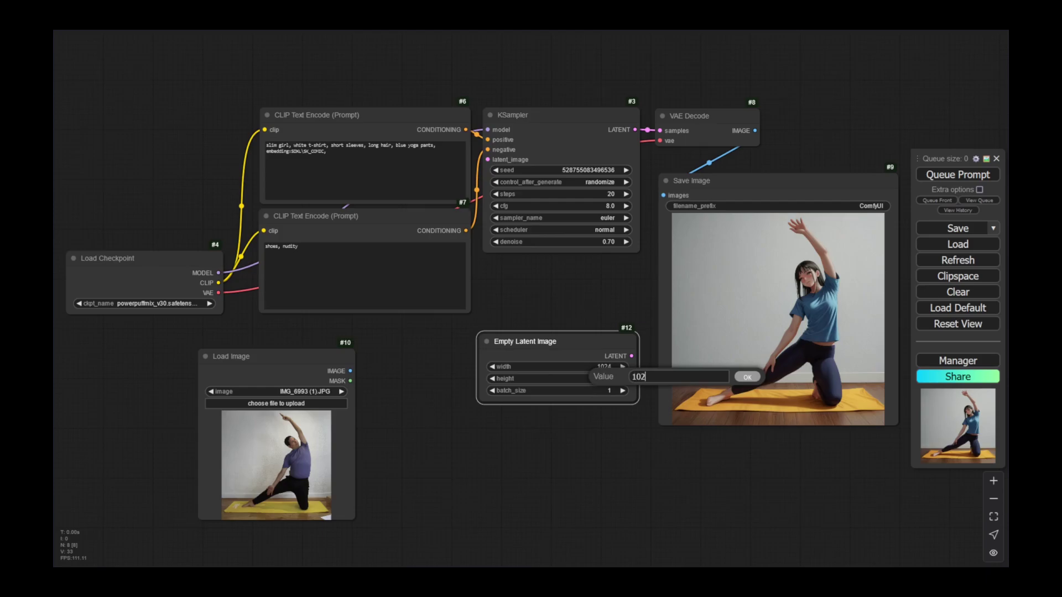
{"action": "left_click", "coordinate": [747, 377]}
{"action": "left_click_drag", "start_coordinate": [631, 356], "coordinate": [486, 161]}
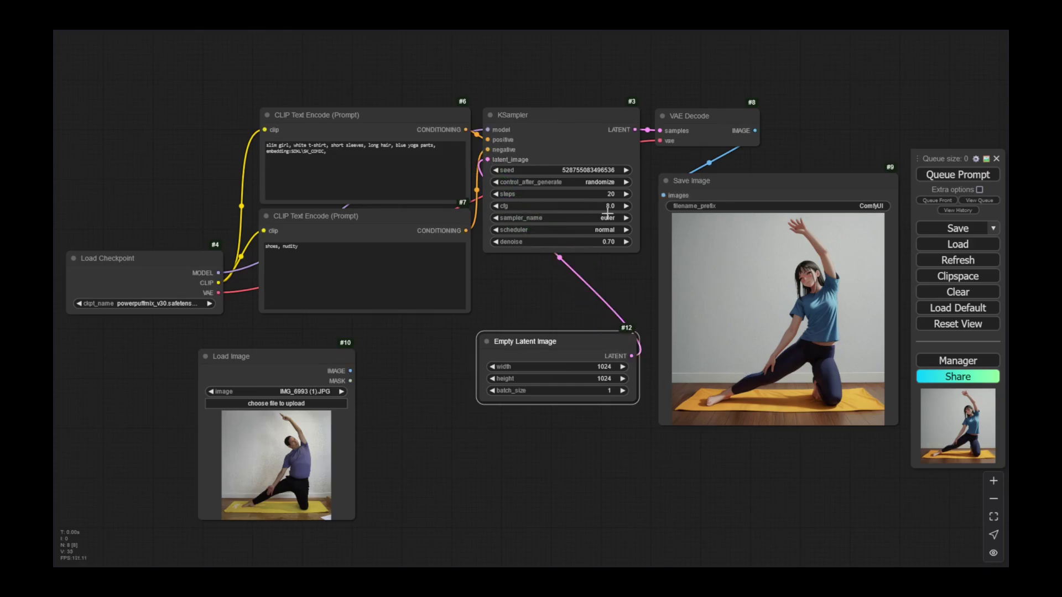
Set the KSampler denoise to 1.
{"action": "left_click", "coordinate": [612, 241]}
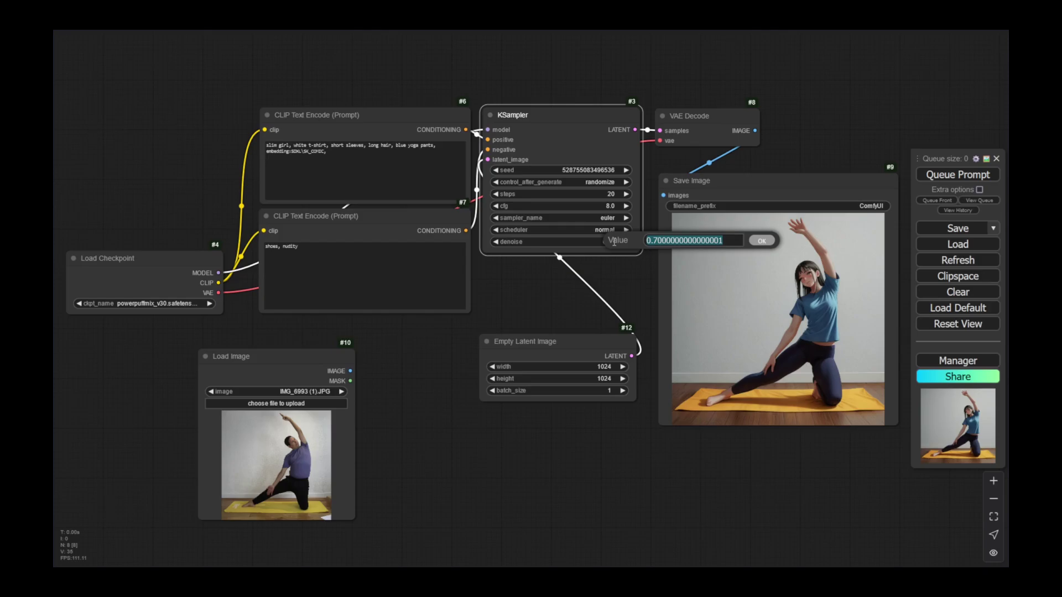
{"action": "type", "text": "1"}
{"action": "key", "text": "Return"}
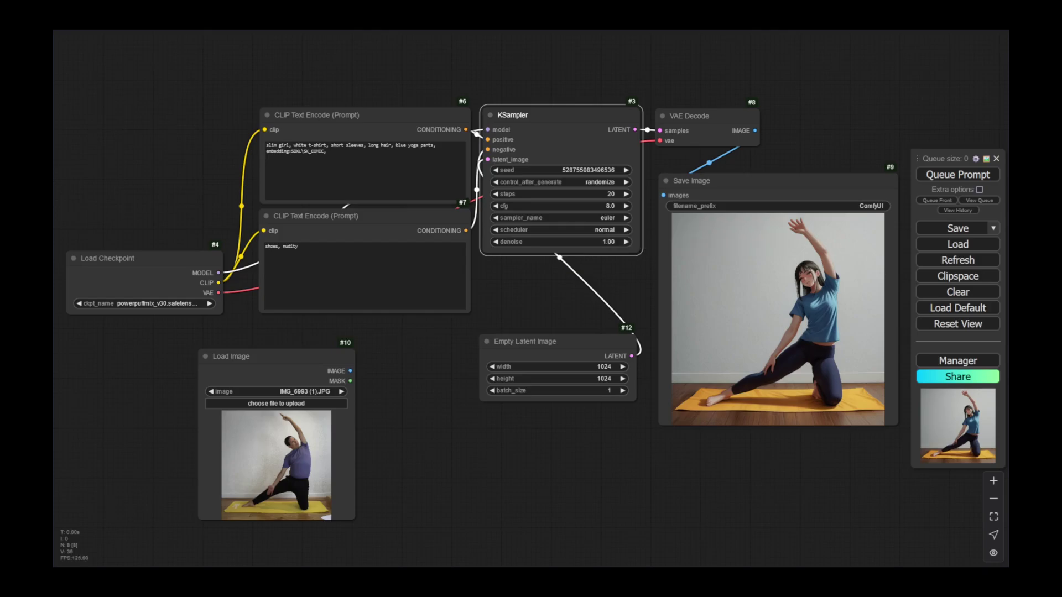
Move the Load Image node directly beneath Load Checkpoint to free space beside it.
{"action": "left_click", "coordinate": [256, 357]}
{"action": "left_click_drag", "start_coordinate": [238, 350], "coordinate": [156, 348]}
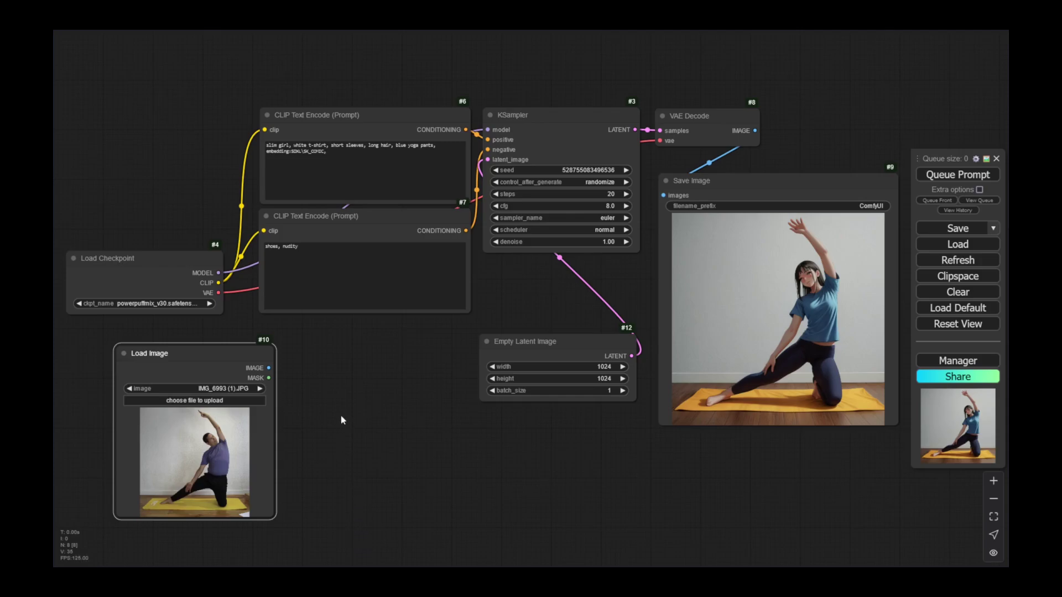
{"action": "left_click_drag", "start_coordinate": [211, 356], "coordinate": [171, 355]}
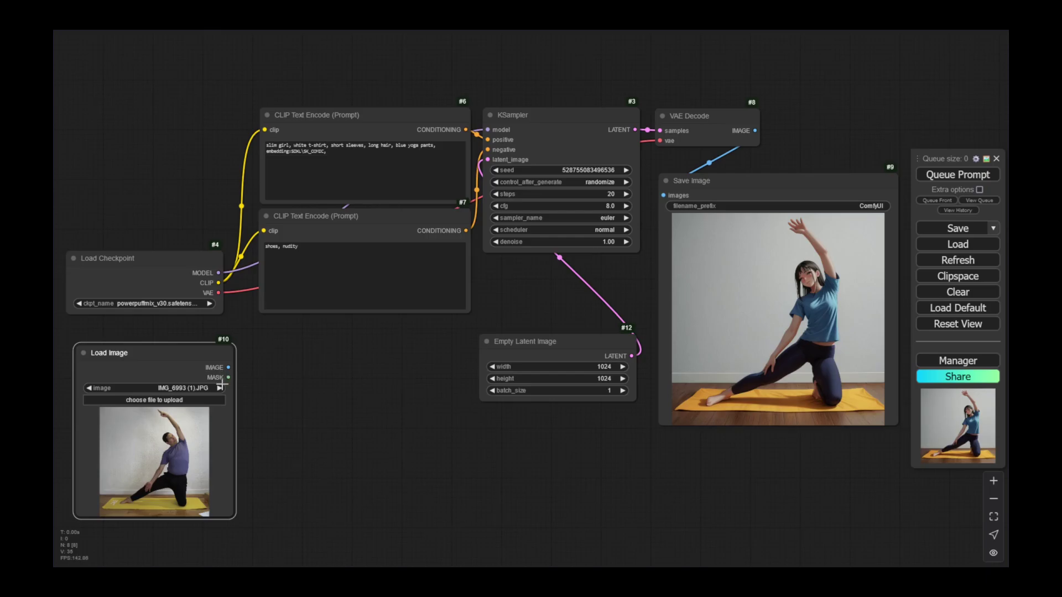
Add an AIO Aux Preprocessor node between Load Image and Empty Latent Image and set its preprocessor to CannyEdgePreprocessor.
{"action": "double_click", "coordinate": [320, 383]}
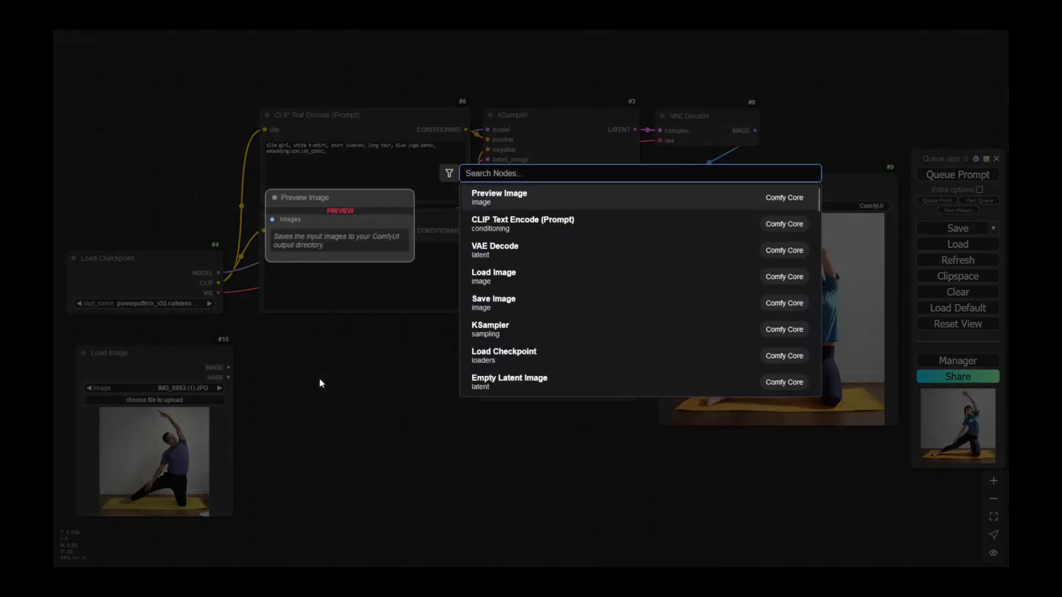
{"action": "type", "text": "p"}
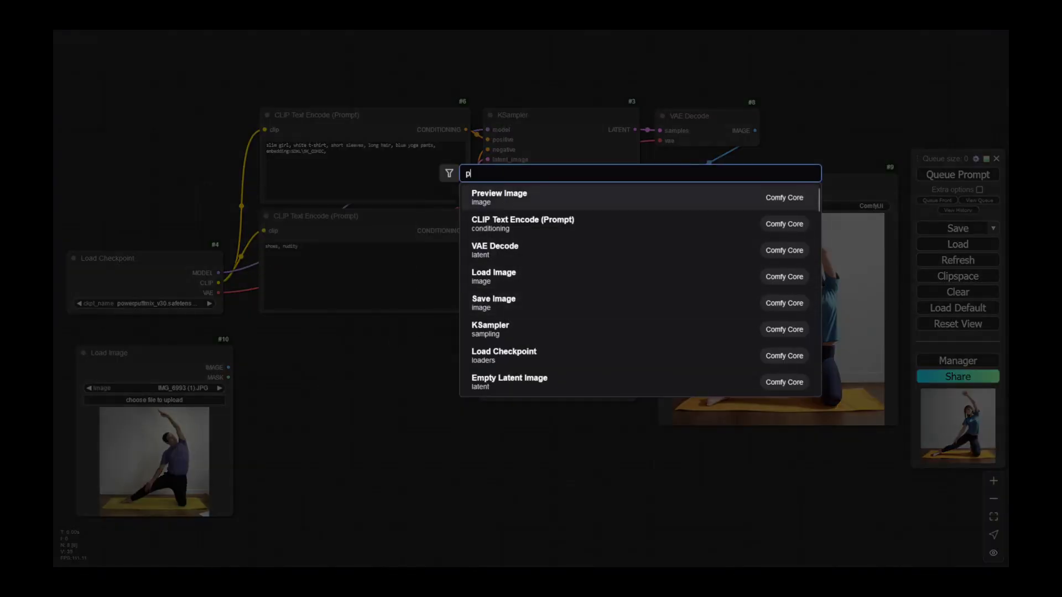
{"action": "type", "text": "repeo"}
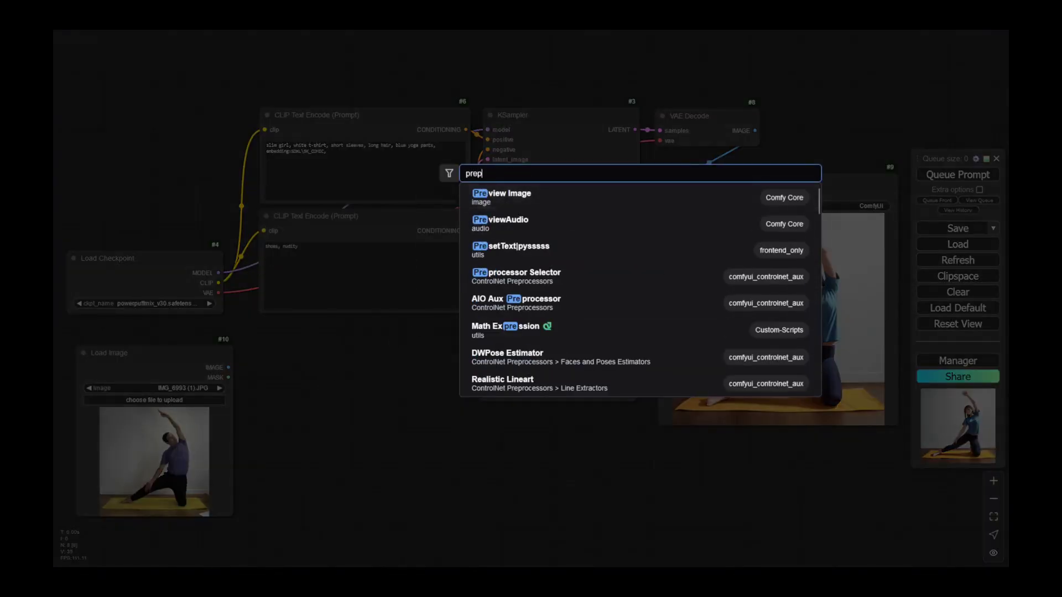
{"action": "left_click", "coordinate": [552, 209]}
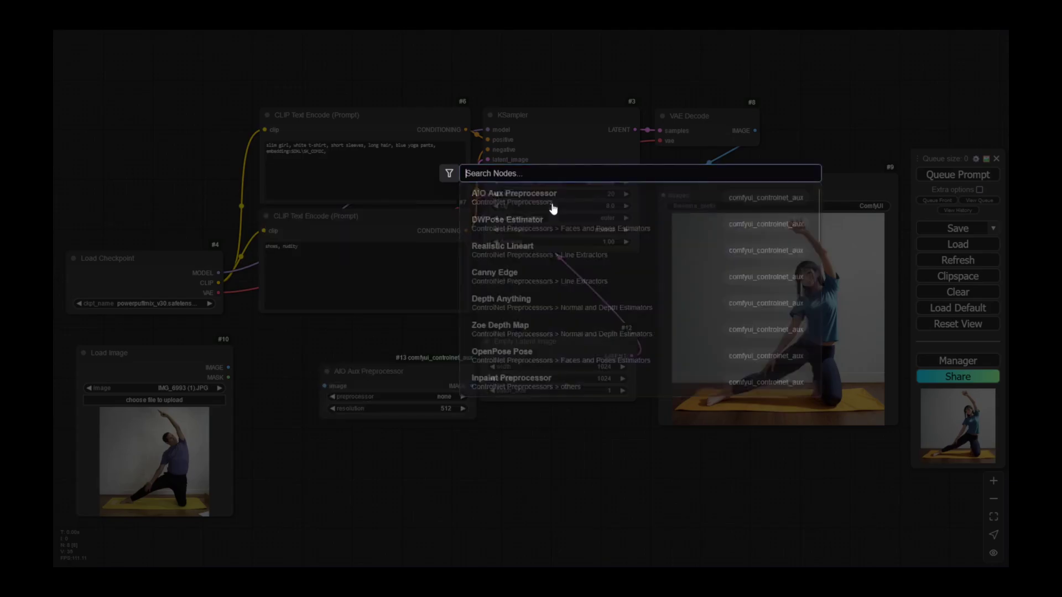
{"action": "left_click", "coordinate": [391, 400]}
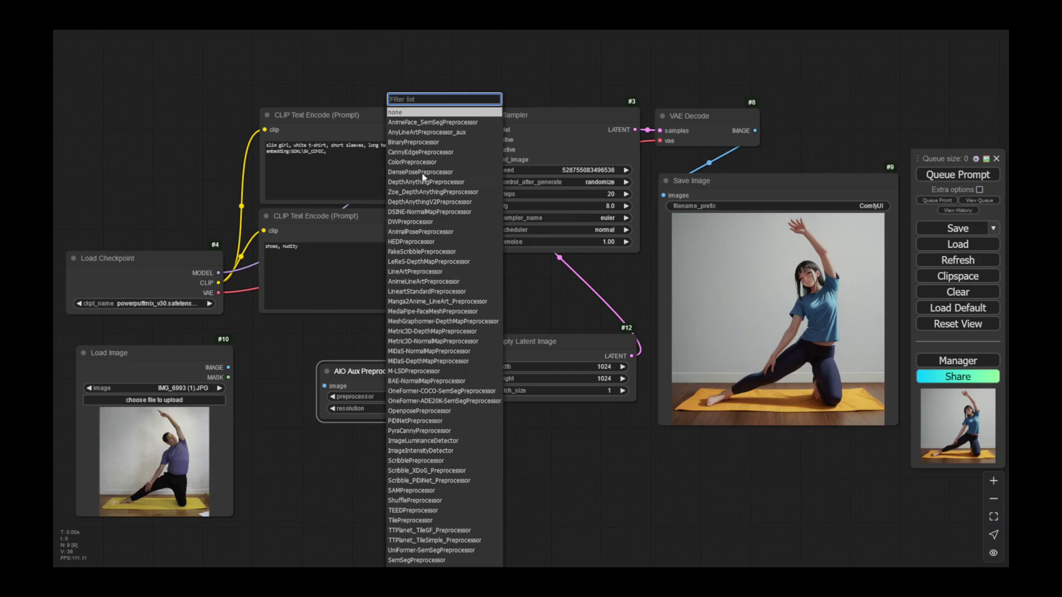
{"action": "left_click", "coordinate": [419, 153]}
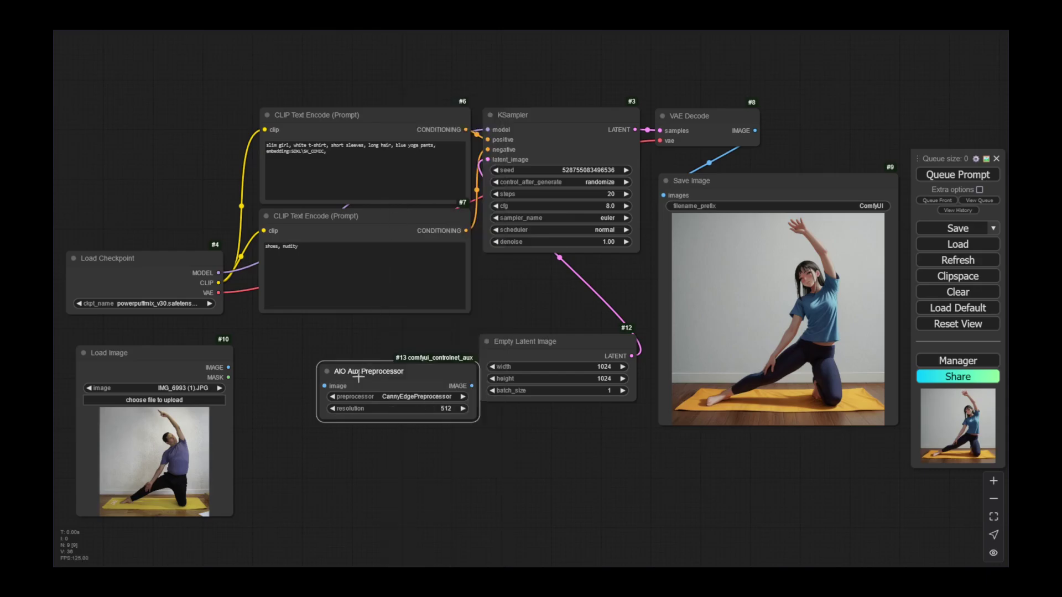
Place the AIO Aux Preprocessor beside Load Image and connect Load Image's IMAGE output to its image input.
{"action": "left_click_drag", "start_coordinate": [350, 371], "coordinate": [257, 372]}
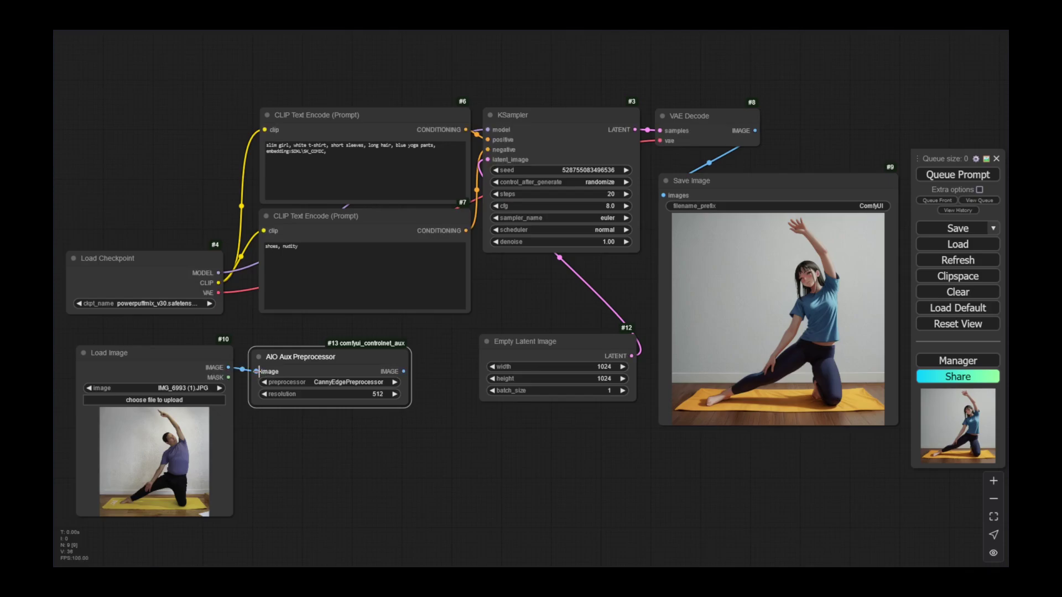
{"action": "left_click_drag", "start_coordinate": [184, 358], "coordinate": [160, 349]}
{"action": "left_click_drag", "start_coordinate": [263, 356], "coordinate": [247, 347]}
Add a Preview Image node fed by the preprocessor's IMAGE output, place it beneath the preprocessor and enlarge it.
{"action": "left_click_drag", "start_coordinate": [388, 362], "coordinate": [424, 400]}
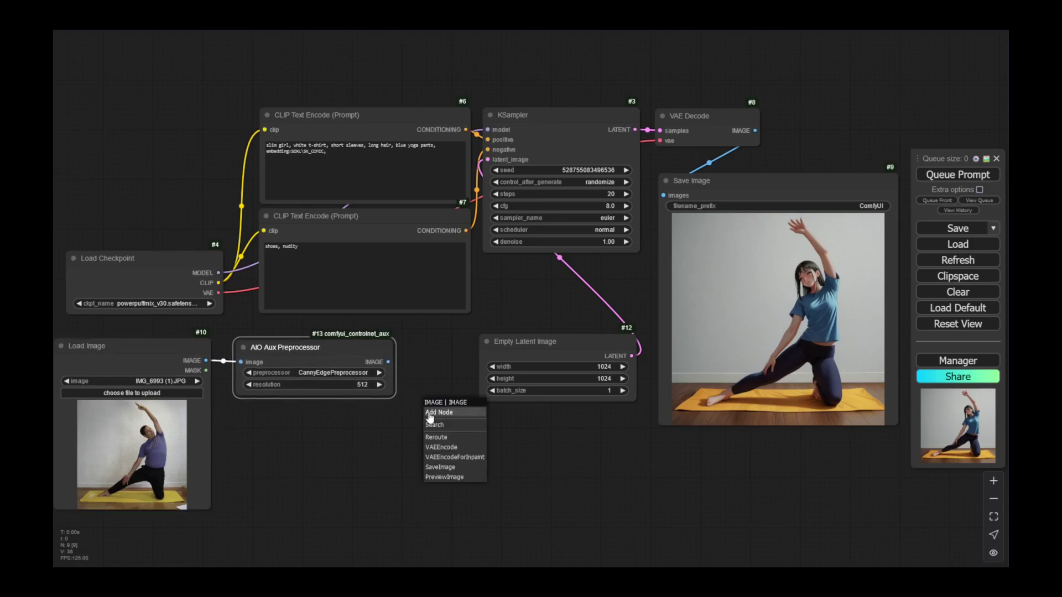
{"action": "left_click", "coordinate": [451, 477]}
{"action": "left_click_drag", "start_coordinate": [471, 409], "coordinate": [280, 424]}
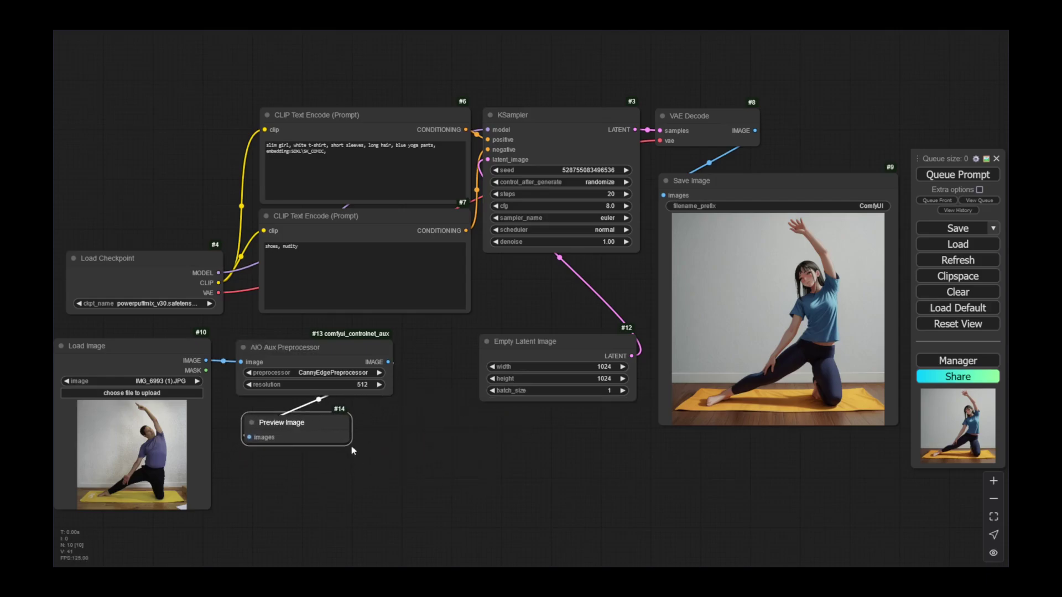
{"action": "left_click_drag", "start_coordinate": [350, 444], "coordinate": [421, 532]}
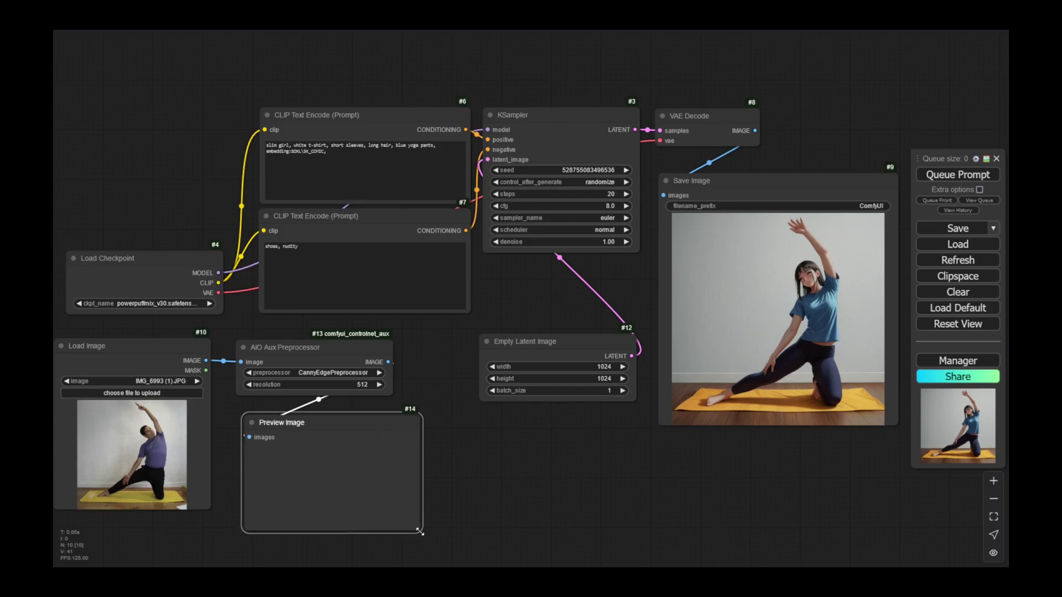
Set the AIO Aux Preprocessor's resolution to 1024.
{"action": "left_click", "coordinate": [360, 387]}
{"action": "left_click", "coordinate": [360, 387]}
{"action": "type", "text": "1"}
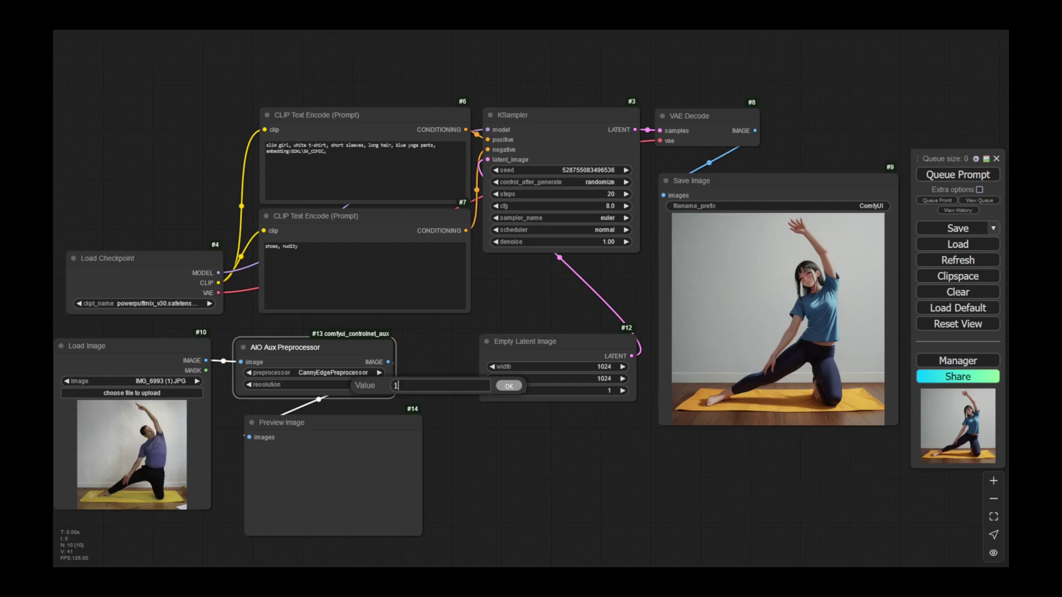
{"action": "type", "text": "024"}
{"action": "left_click", "coordinate": [511, 386]}
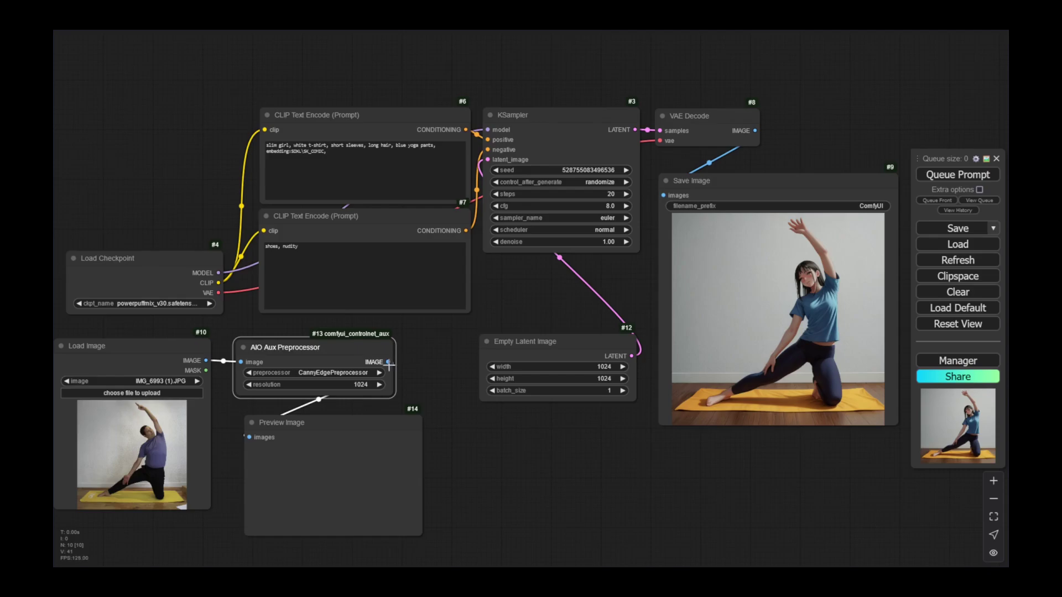
{"action": "left_click_drag", "start_coordinate": [389, 362], "coordinate": [389, 365]}
{"action": "left_click", "coordinate": [468, 425]}
Compact the layout by moving Empty Latent Image up beneath KSampler, shrinking both prompt nodes and closing the gap between them.
{"action": "left_click_drag", "start_coordinate": [559, 341], "coordinate": [564, 273]}
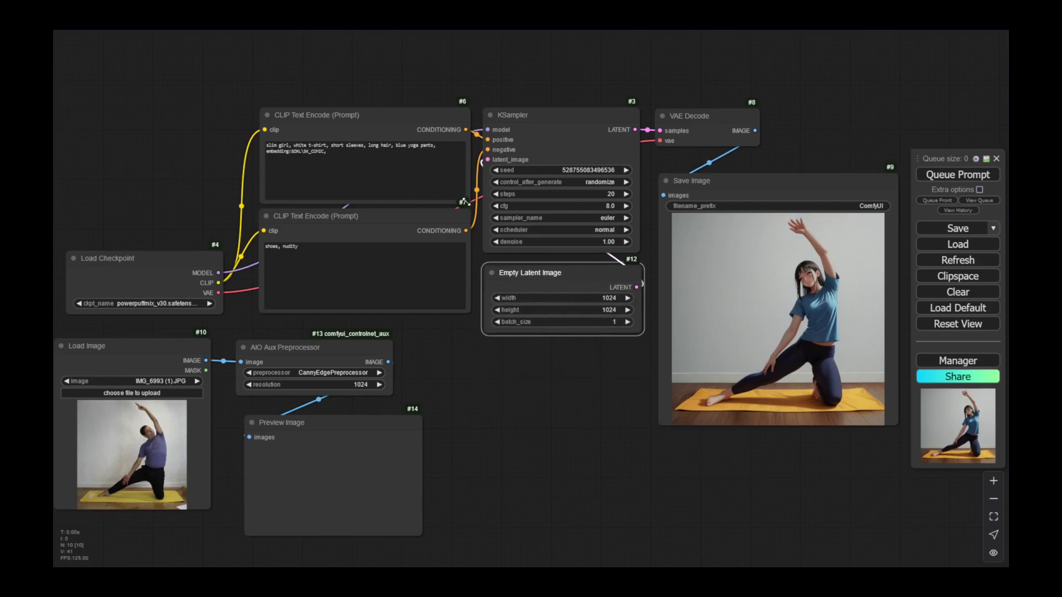
{"action": "left_click_drag", "start_coordinate": [465, 202], "coordinate": [462, 168]}
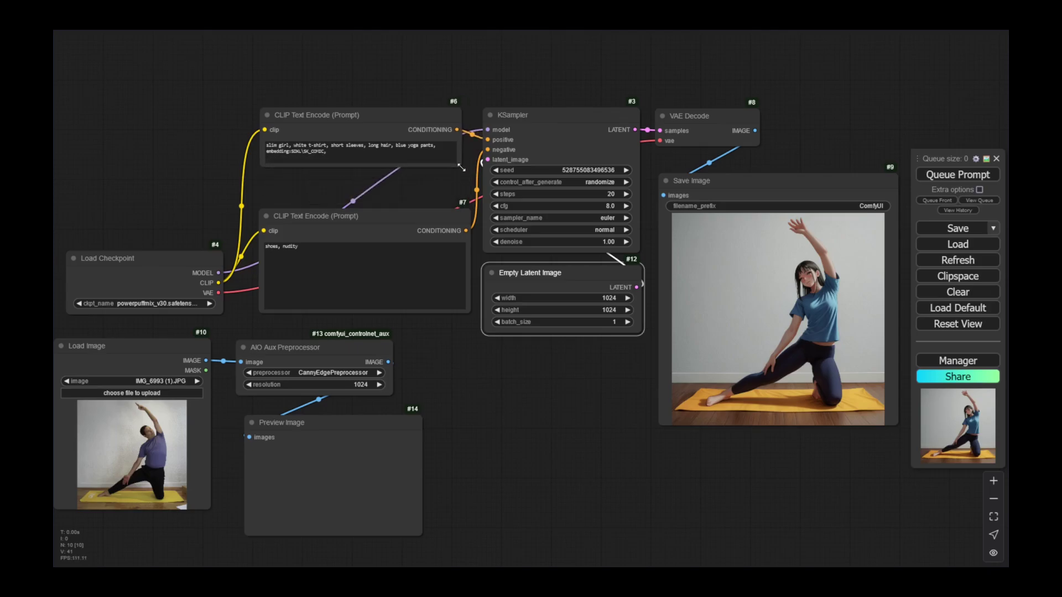
{"action": "left_click_drag", "start_coordinate": [469, 313], "coordinate": [469, 259]}
{"action": "left_click_drag", "start_coordinate": [422, 218], "coordinate": [420, 186]}
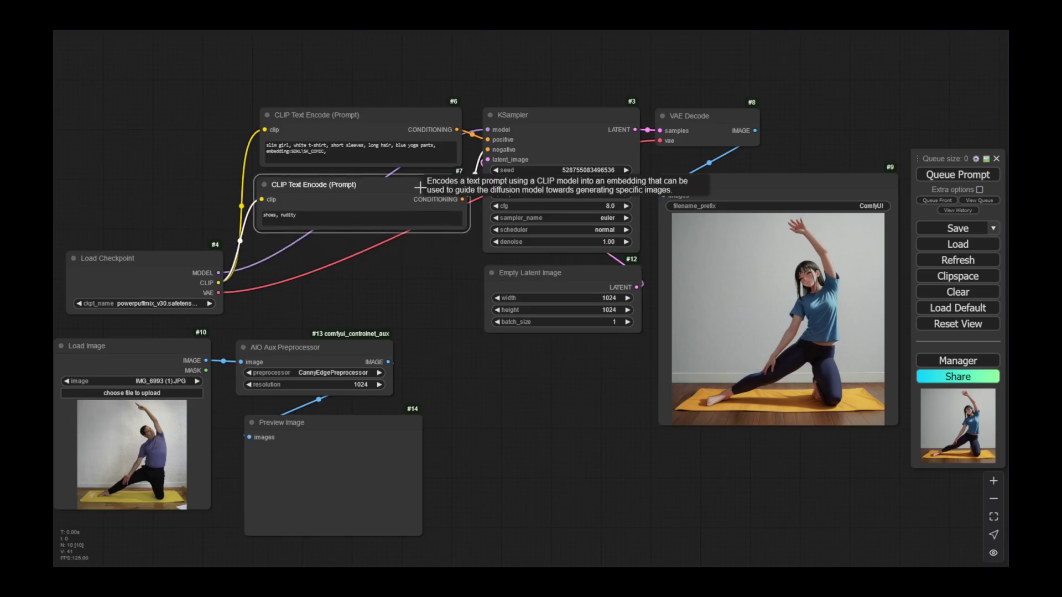
Add an Apply Advanced ControlNet node and place it beneath Empty Latent Image.
{"action": "double_click", "coordinate": [469, 418]}
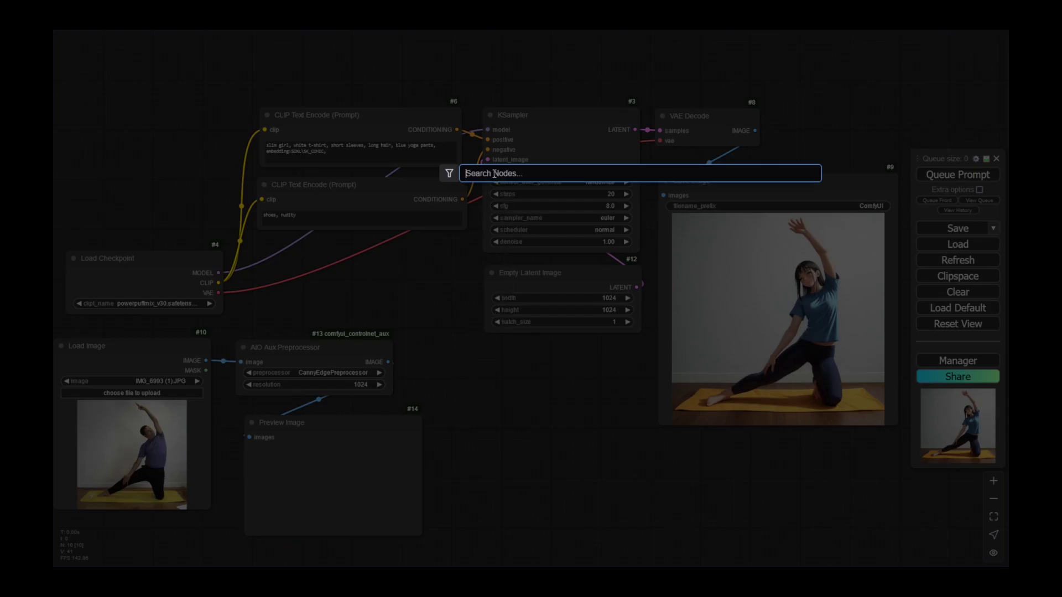
{"action": "type", "text": "&advanc"}
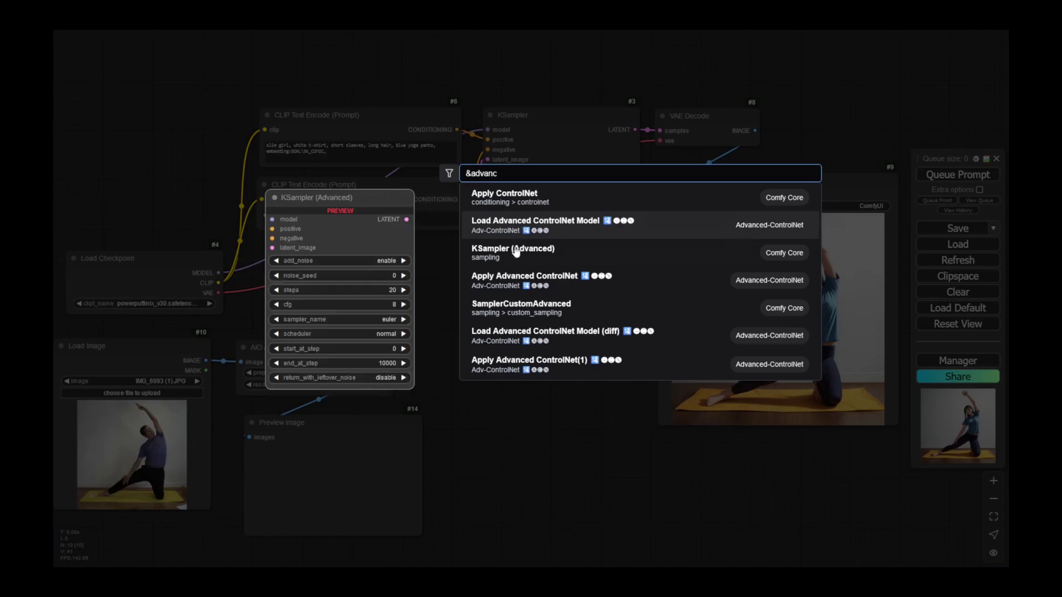
{"action": "left_click", "coordinate": [506, 284]}
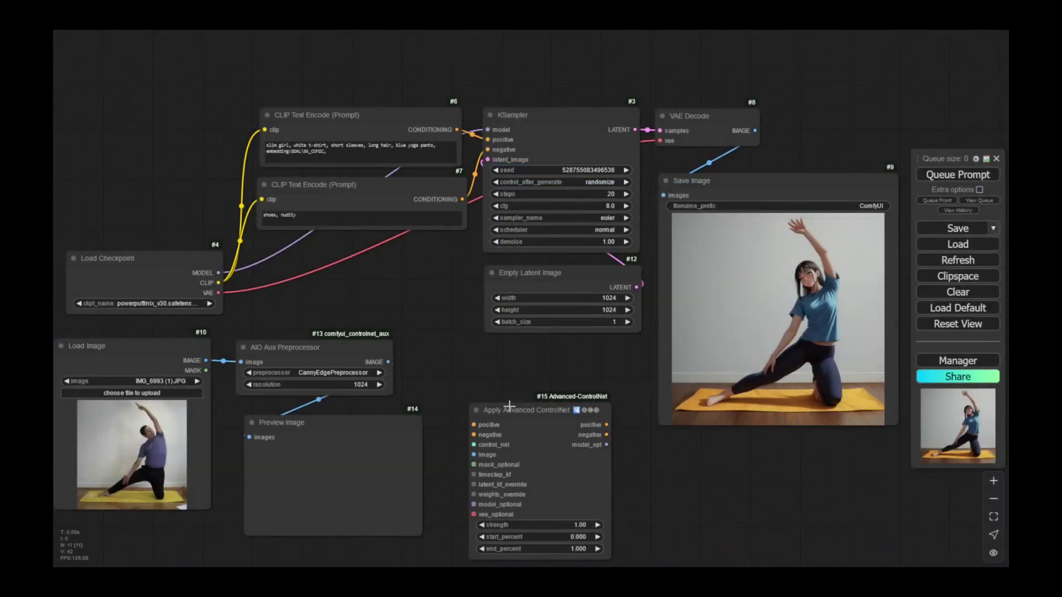
{"action": "left_click_drag", "start_coordinate": [503, 414], "coordinate": [497, 374]}
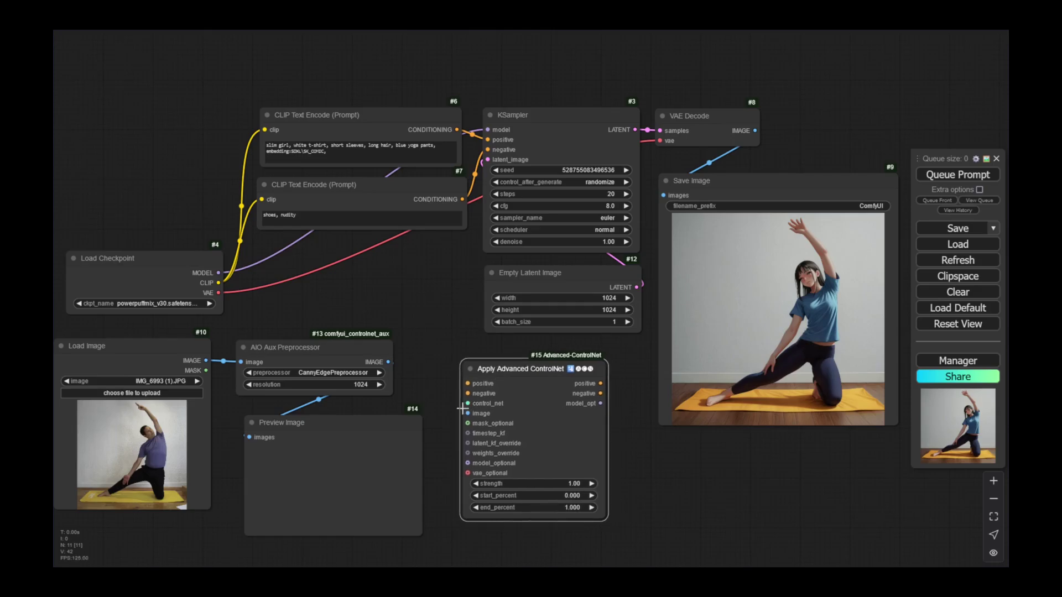
Add a Load Advanced ControlNet Model node beneath the negative prompt and load SDXL\diffusers_xl_canny_full.safetensors.
{"action": "double_click", "coordinate": [386, 288]}
{"action": "type", "text": "load"}
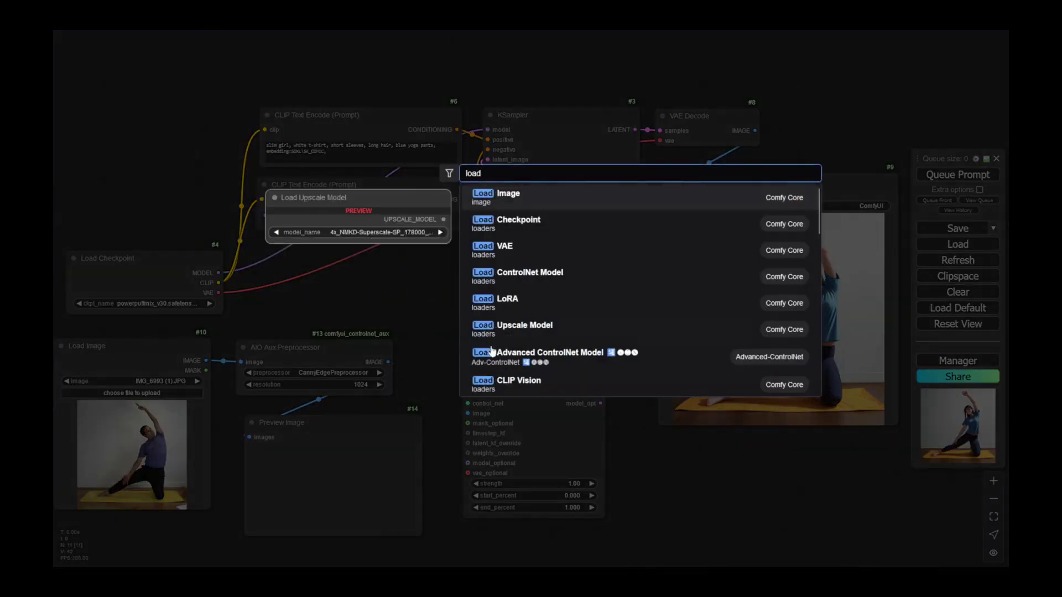
{"action": "left_click", "coordinate": [561, 349]}
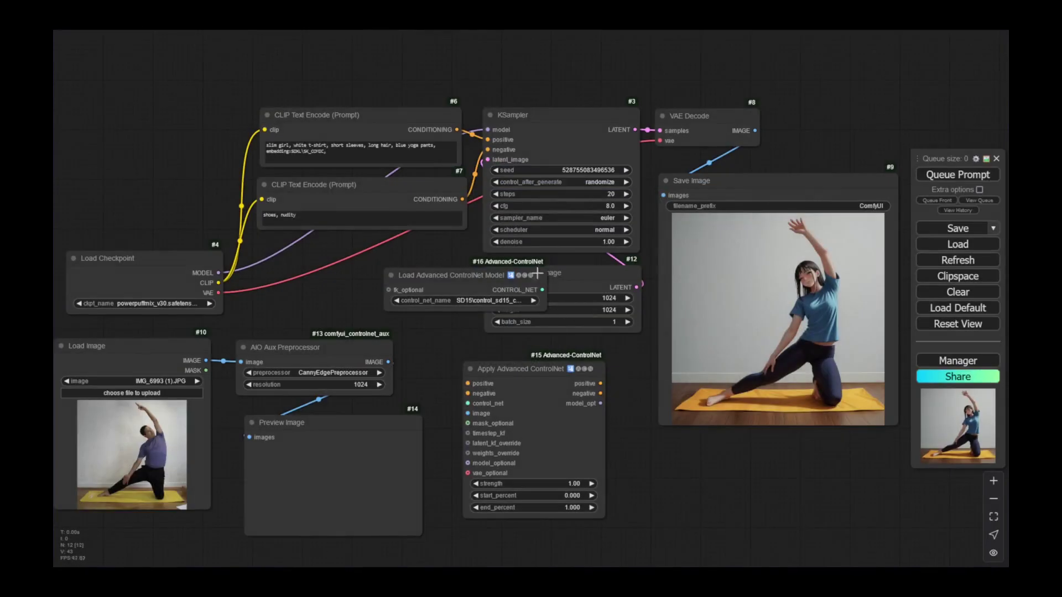
{"action": "left_click_drag", "start_coordinate": [459, 275], "coordinate": [355, 278]}
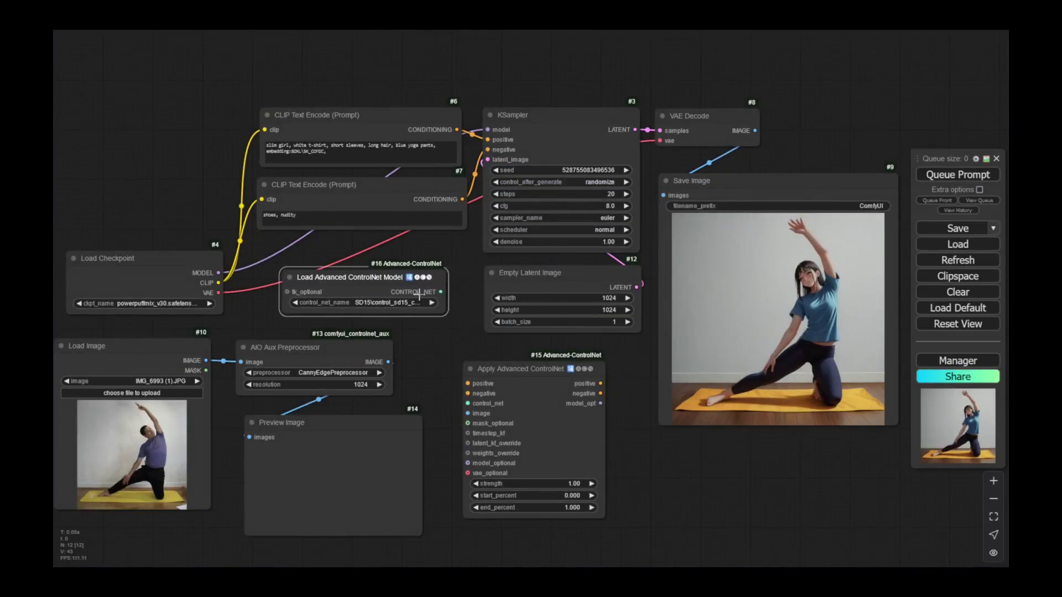
{"action": "left_click", "coordinate": [387, 304]}
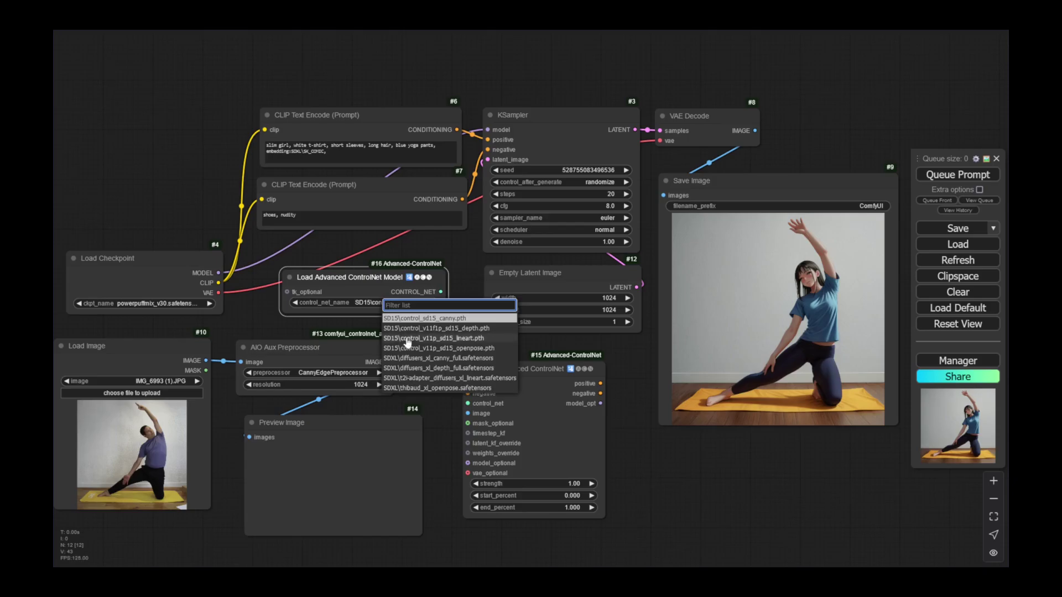
{"action": "left_click", "coordinate": [432, 360]}
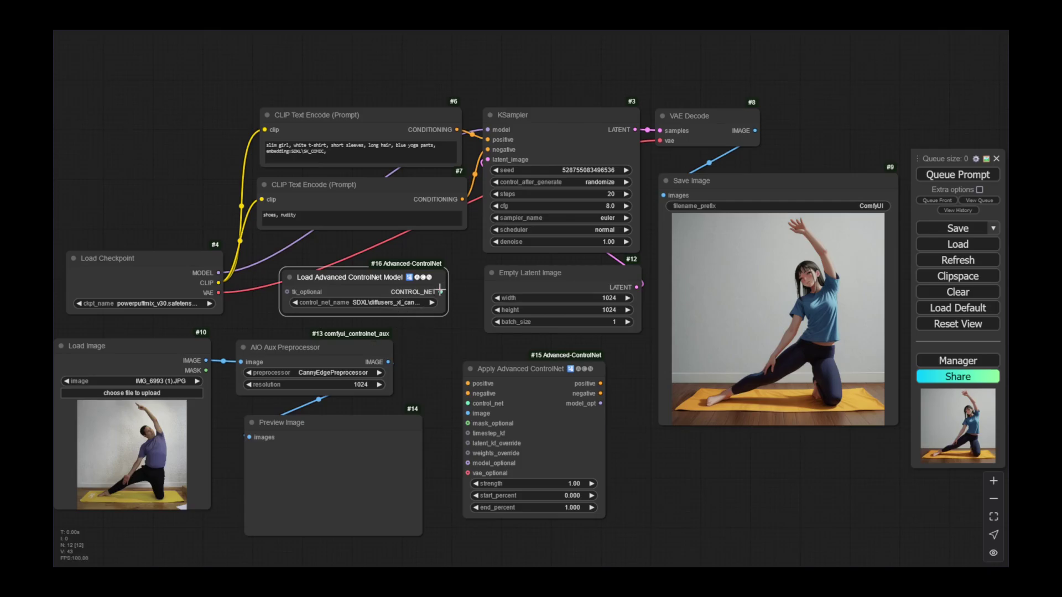
Wire the ControlNet model, the preprocessor image and both prompts into Apply Advanced ControlNet, and its positive and negative outputs into KSampler.
{"action": "left_click_drag", "start_coordinate": [441, 291], "coordinate": [469, 404]}
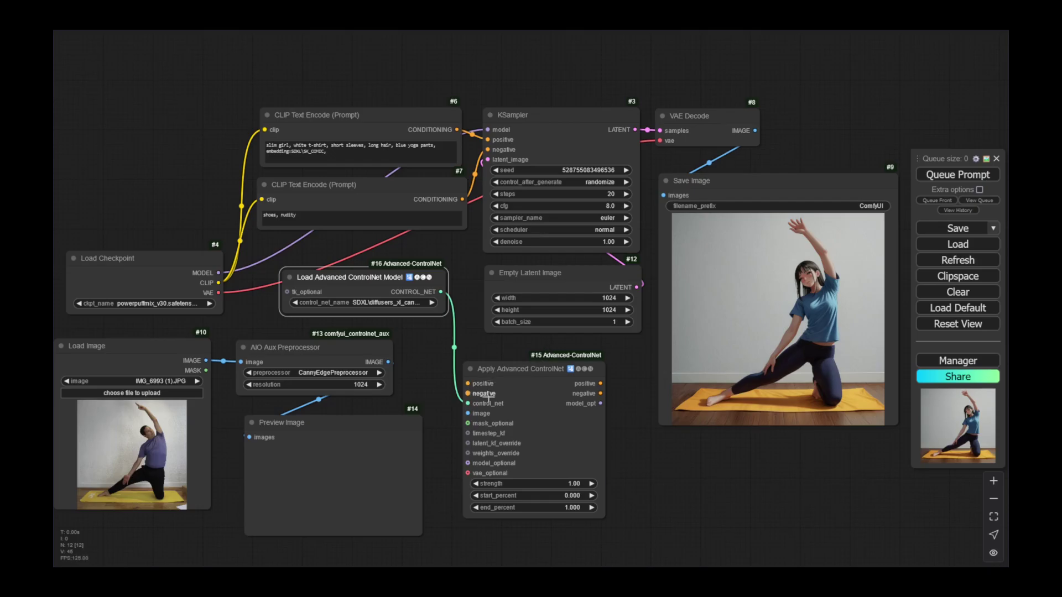
{"action": "left_click_drag", "start_coordinate": [389, 363], "coordinate": [468, 415]}
{"action": "left_click_drag", "start_coordinate": [491, 138], "coordinate": [467, 383]}
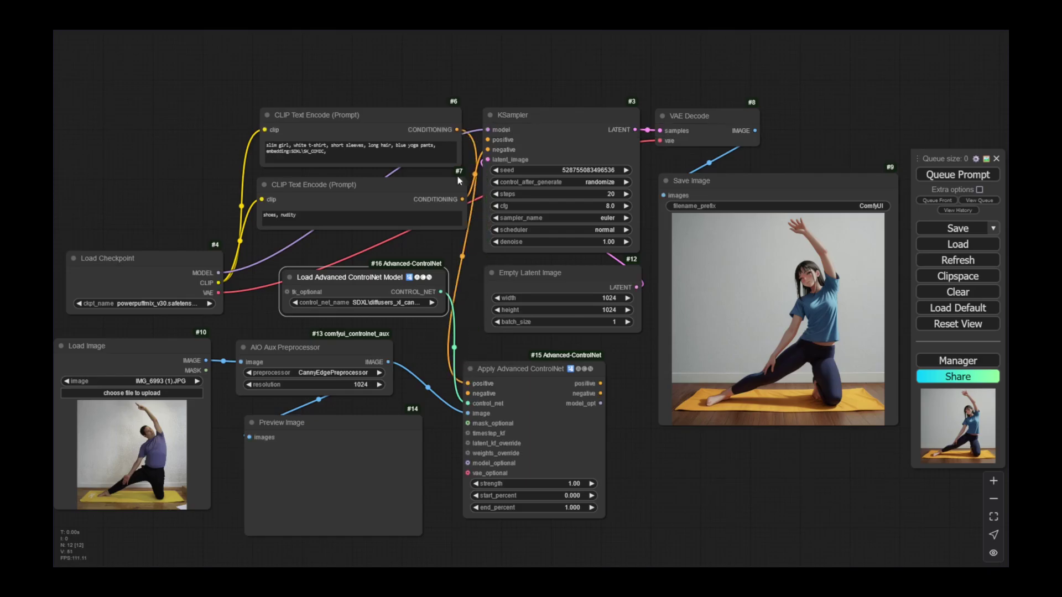
{"action": "left_click_drag", "start_coordinate": [462, 199], "coordinate": [468, 393]}
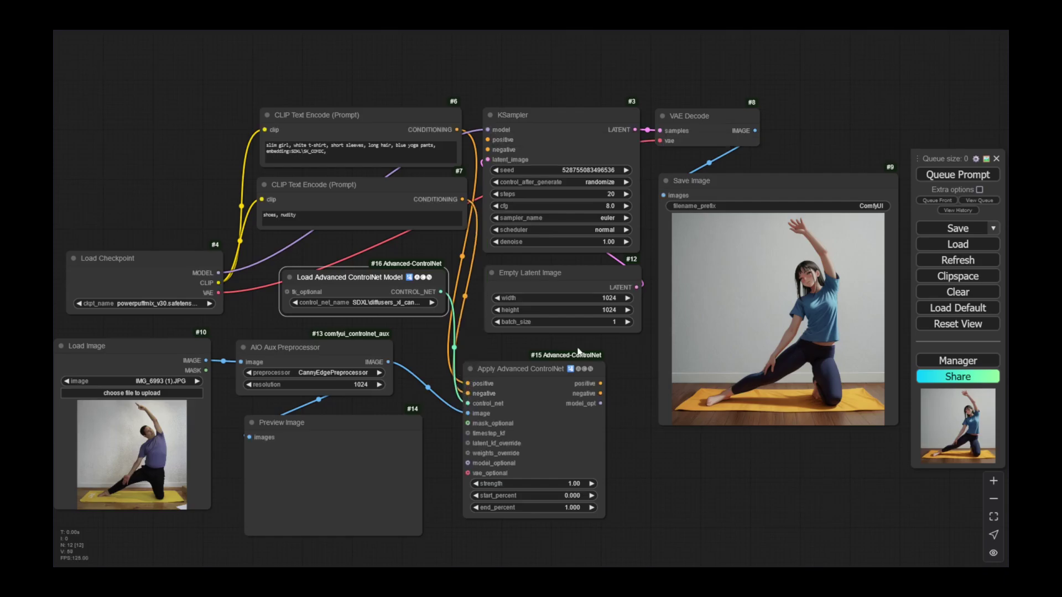
{"action": "left_click_drag", "start_coordinate": [600, 383], "coordinate": [488, 139]}
{"action": "left_click_drag", "start_coordinate": [601, 393], "coordinate": [488, 149]}
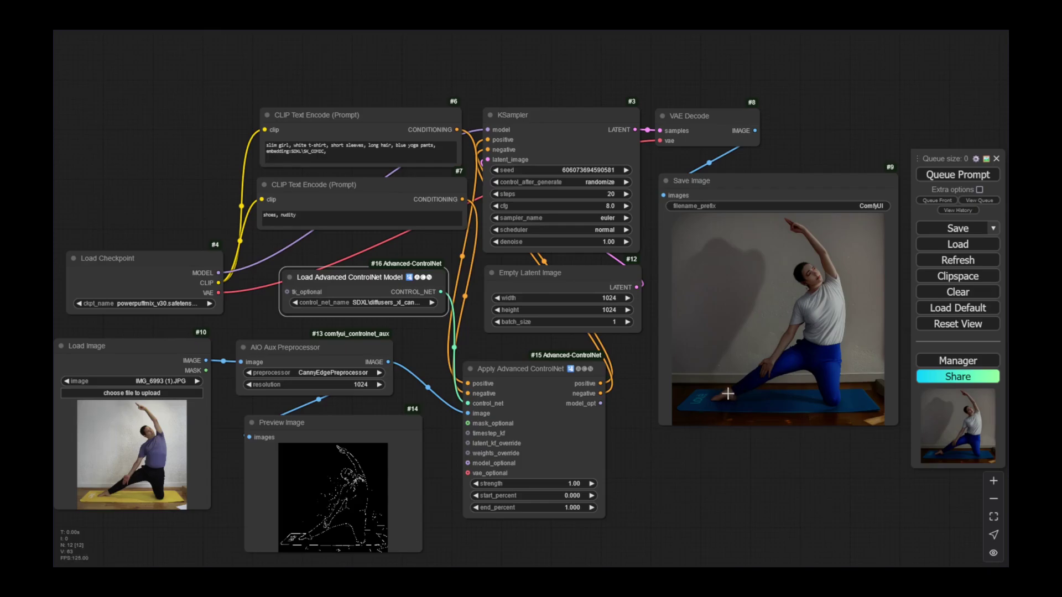
Set the Apply Advanced ControlNet strength to 0.3 and generate the image.
{"action": "left_click", "coordinate": [566, 483]}
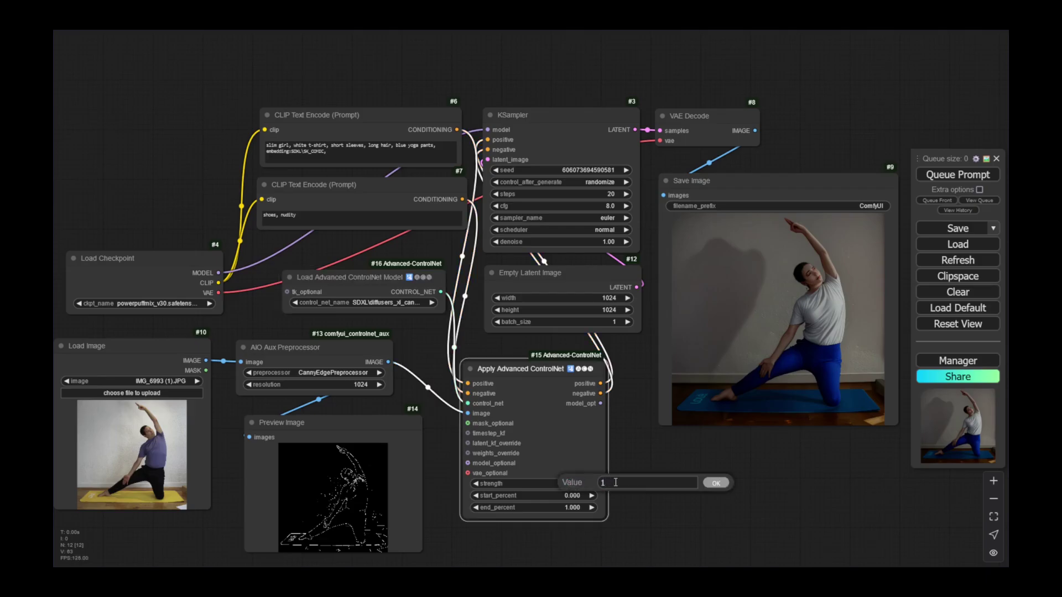
{"action": "key", "text": "BackSpace"}
{"action": "type", "text": "0.3"}
{"action": "left_click", "coordinate": [722, 486]}
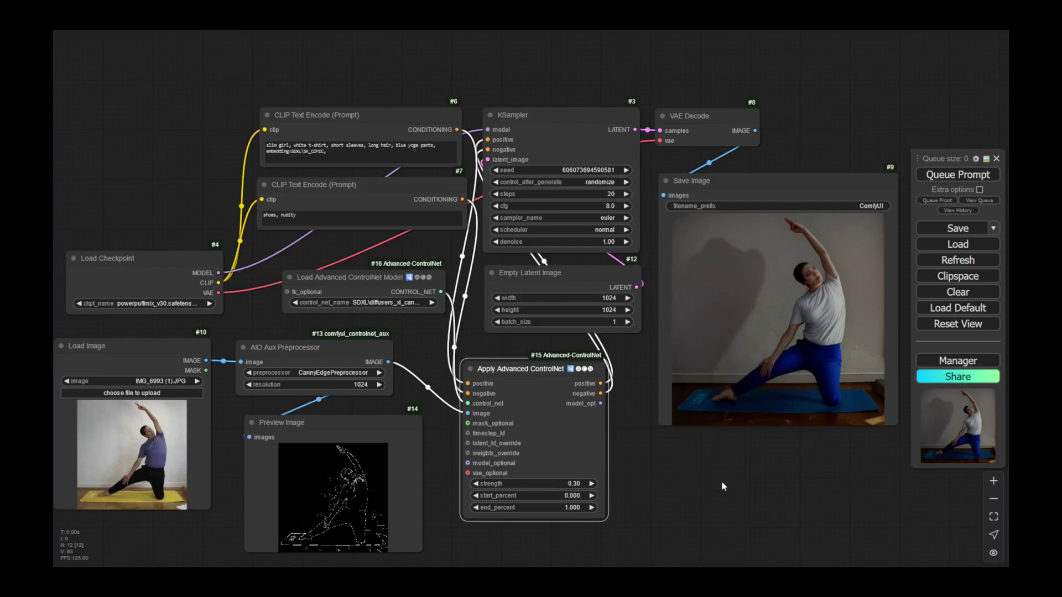
{"action": "left_click", "coordinate": [956, 175]}
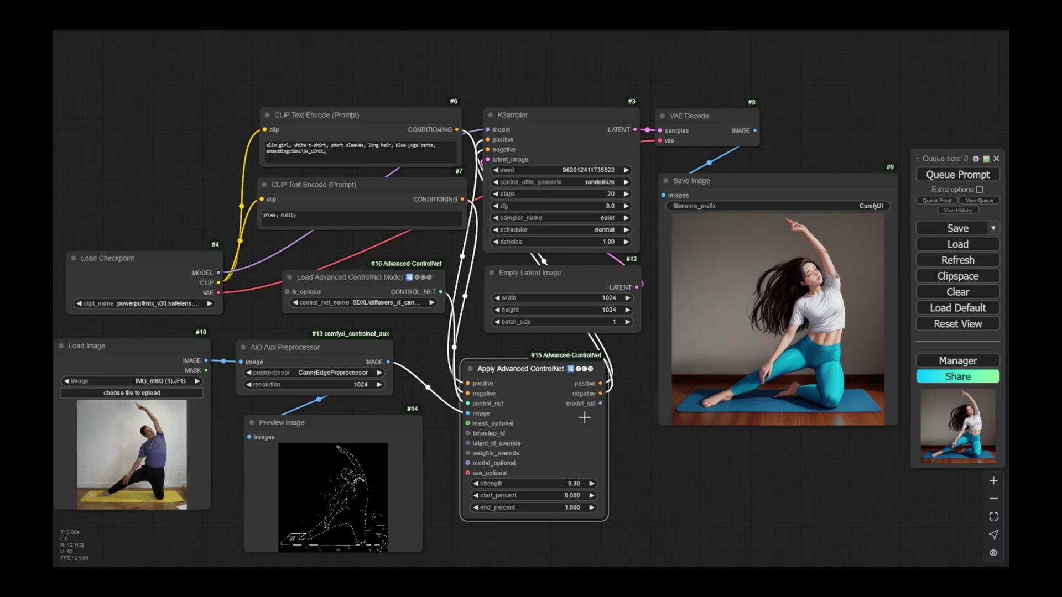
Raise the Apply Advanced ControlNet strength to 0.5 and generate another image.
{"action": "left_click", "coordinate": [557, 483]}
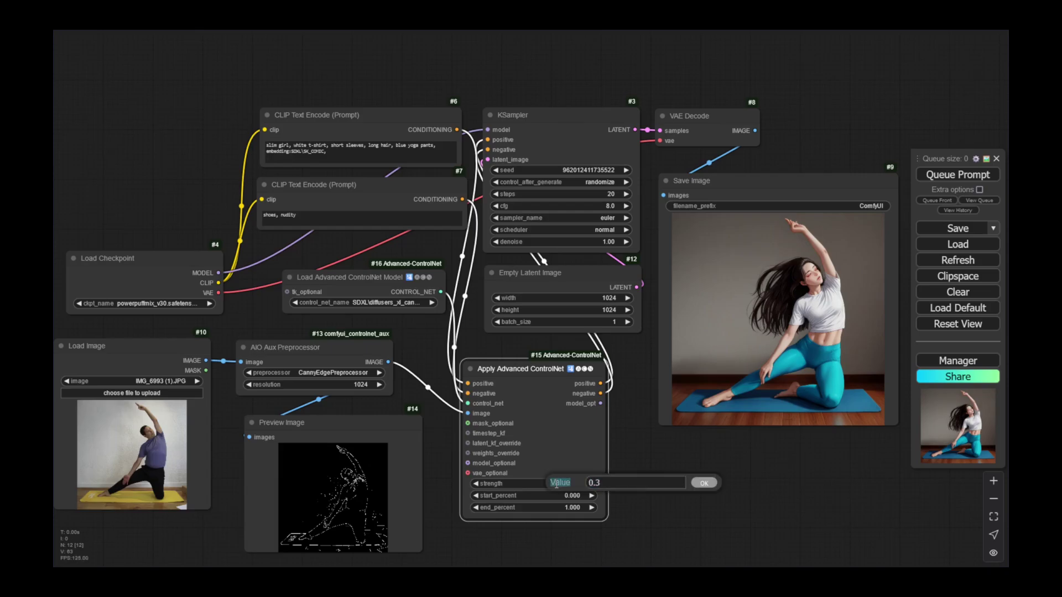
{"action": "left_click", "coordinate": [617, 481]}
{"action": "key", "text": "BackSpace"}
{"action": "type", "text": "5"}
{"action": "left_click", "coordinate": [710, 483]}
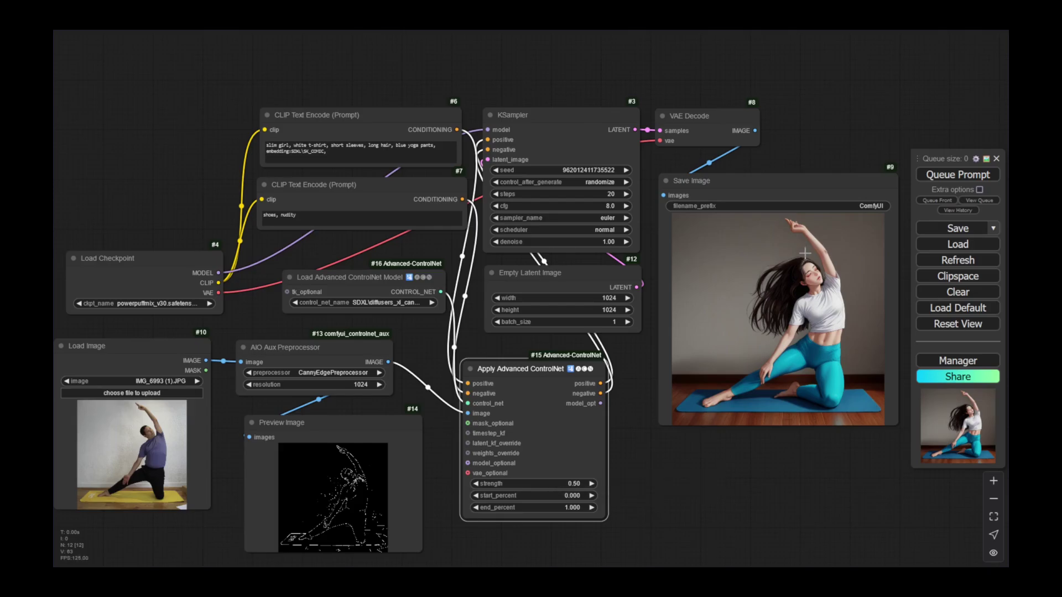
{"action": "left_click", "coordinate": [961, 176]}
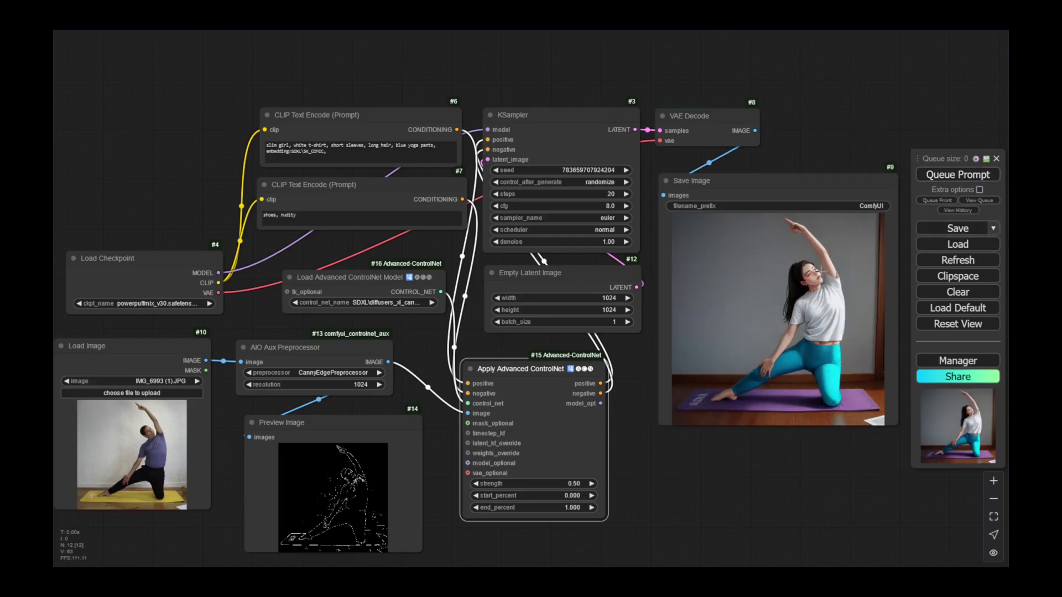
Switch the preprocessor to DepthAnythingV2Preprocessor and the ControlNet model to SDXL\diffusers_xl_depth_full.safetensors, and queue the generation.
{"action": "left_click", "coordinate": [343, 375]}
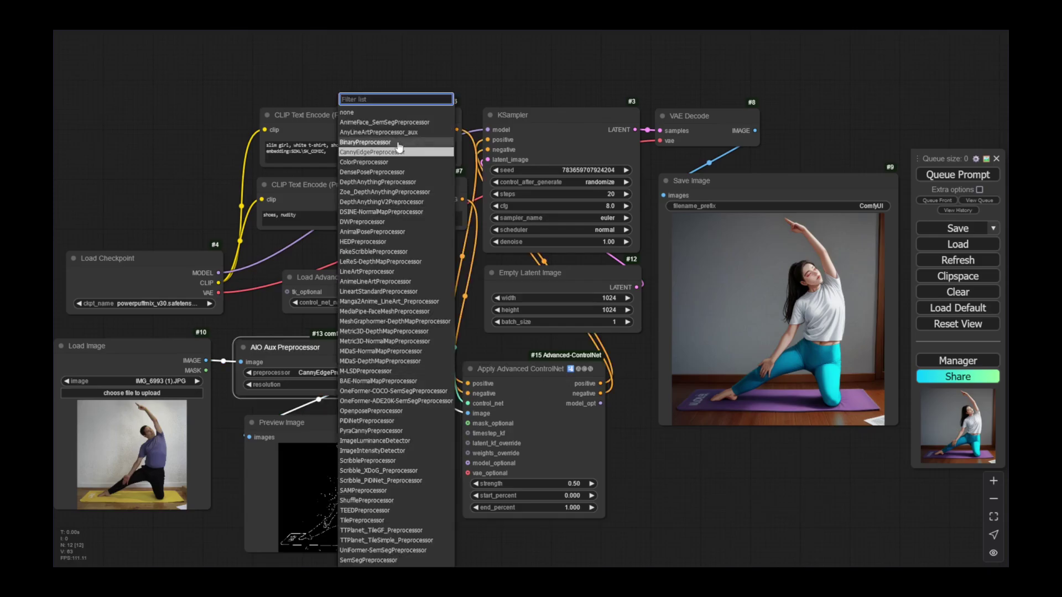
{"action": "left_click", "coordinate": [374, 203]}
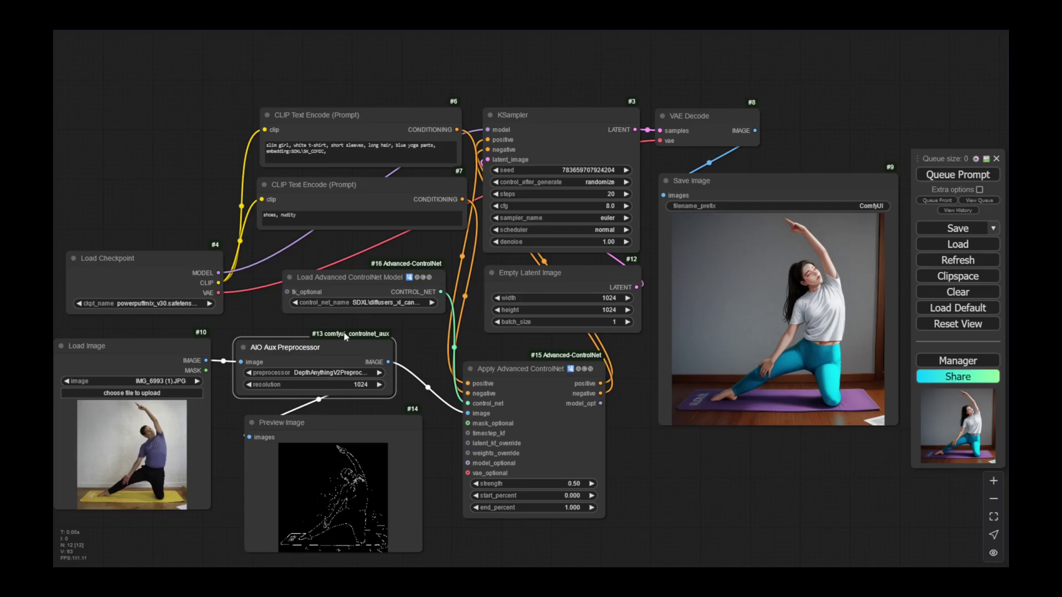
{"action": "left_click", "coordinate": [361, 303]}
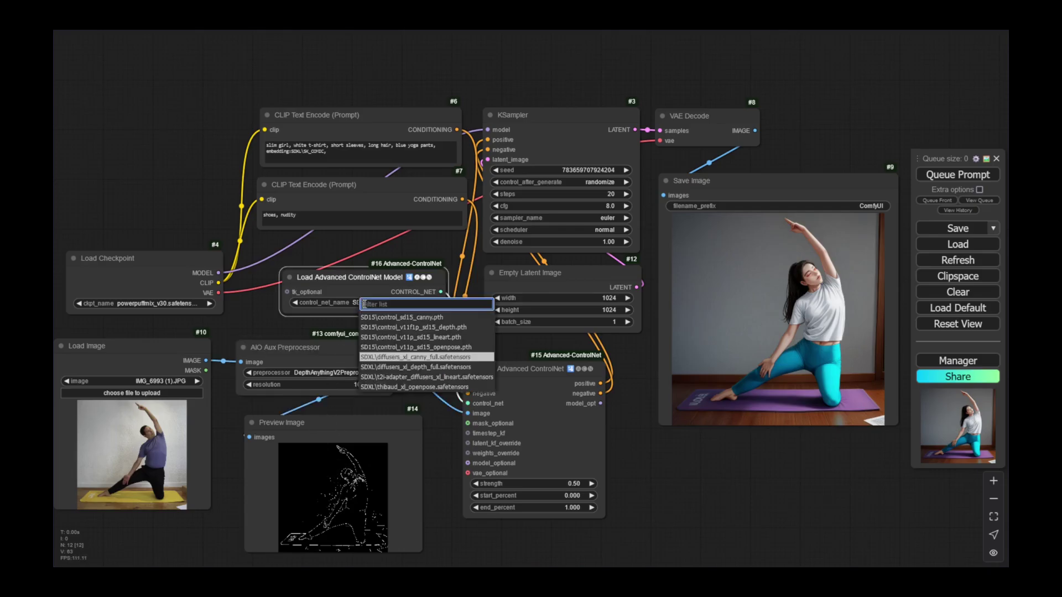
{"action": "left_click", "coordinate": [429, 367]}
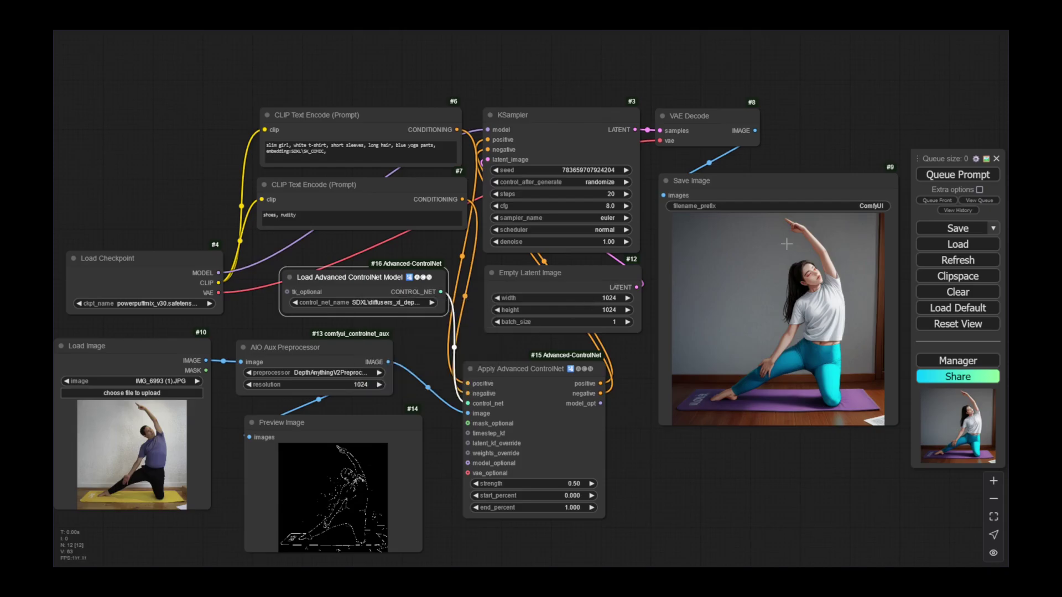
{"action": "left_click", "coordinate": [956, 175]}
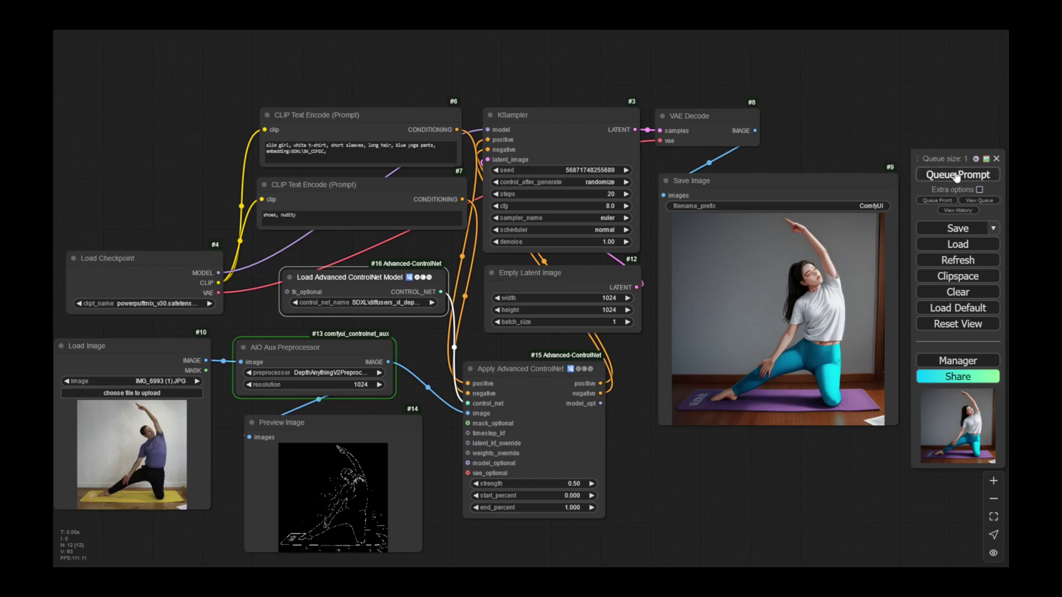